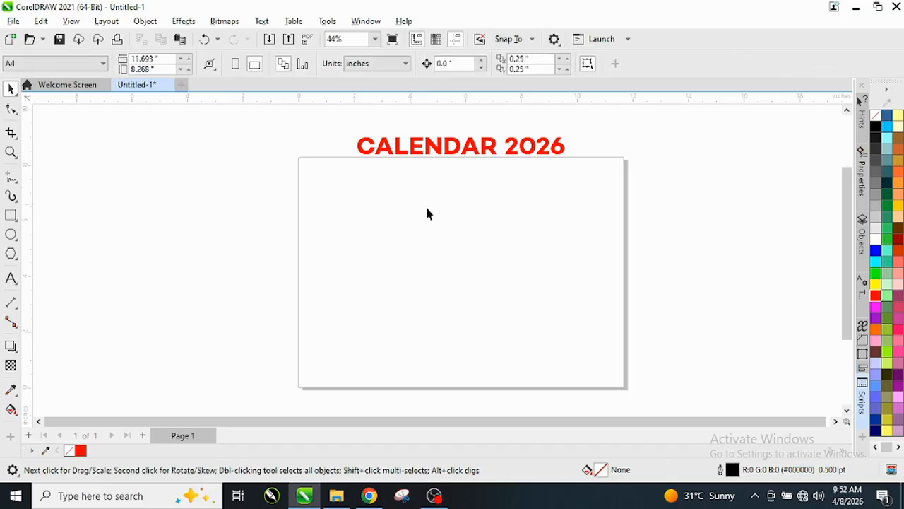
Draw a rectangle about 11 in wide and 7.86 in high inside the page
{"action": "scroll", "coordinate": [424, 212], "scroll_direction": "down", "scroll_amount": 1}
{"action": "scroll", "coordinate": [579, 243], "scroll_direction": "up", "scroll_amount": 2}
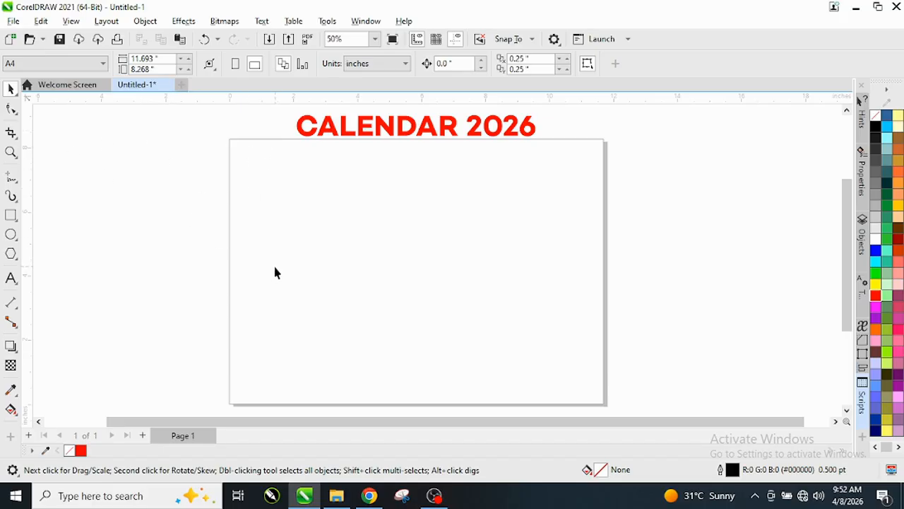
{"action": "left_click", "coordinate": [11, 215]}
{"action": "left_click_drag", "start_coordinate": [237, 143], "coordinate": [588, 394]}
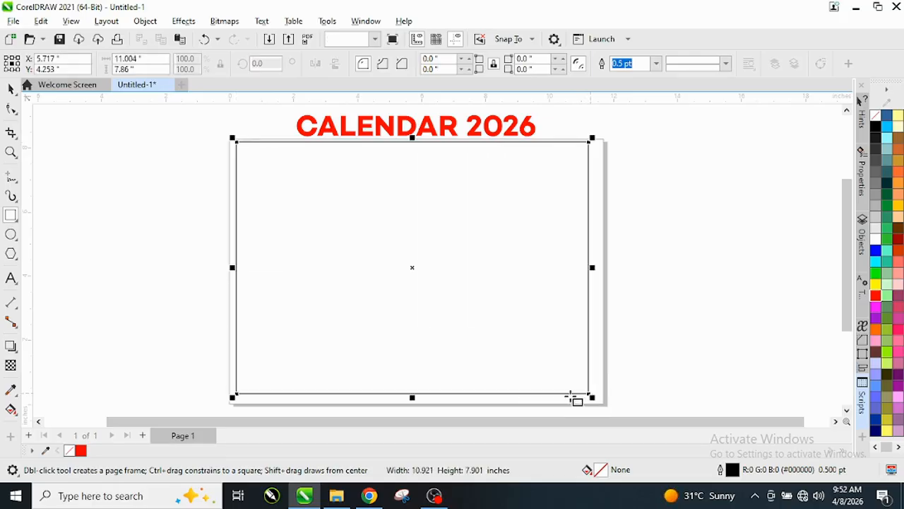
{"action": "key", "text": "space"}
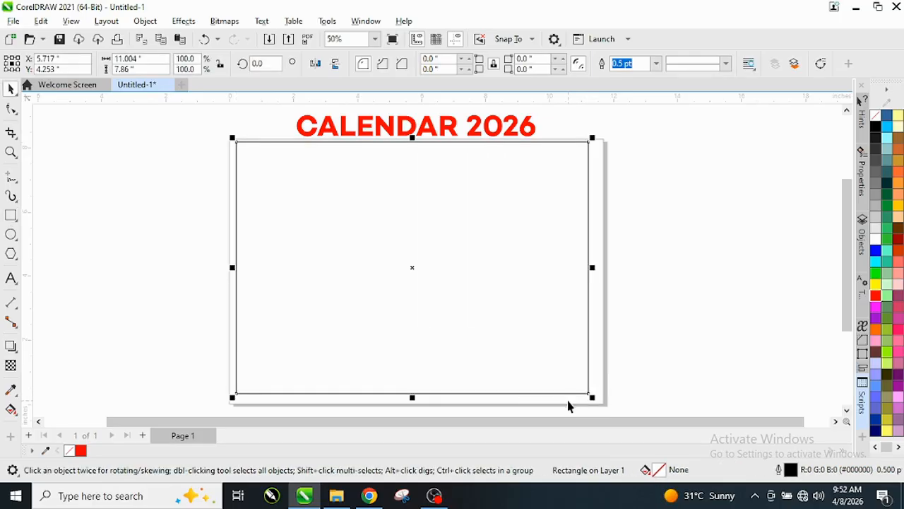
Set the rectangle's width to 11.693 in to match the page width
{"action": "left_click", "coordinate": [146, 225]}
{"action": "left_click", "coordinate": [302, 234]}
{"action": "left_click", "coordinate": [101, 143]}
{"action": "left_click", "coordinate": [258, 212]}
{"action": "left_click", "coordinate": [130, 134]}
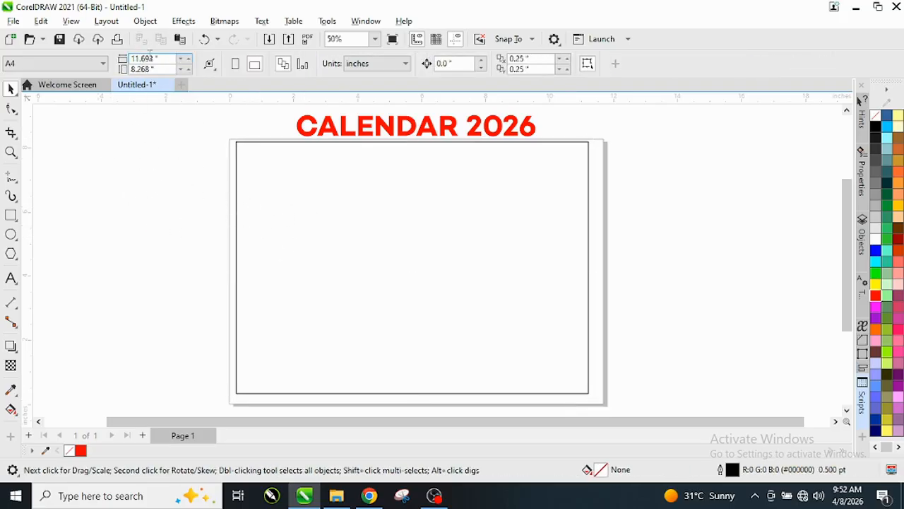
{"action": "left_click", "coordinate": [161, 56]}
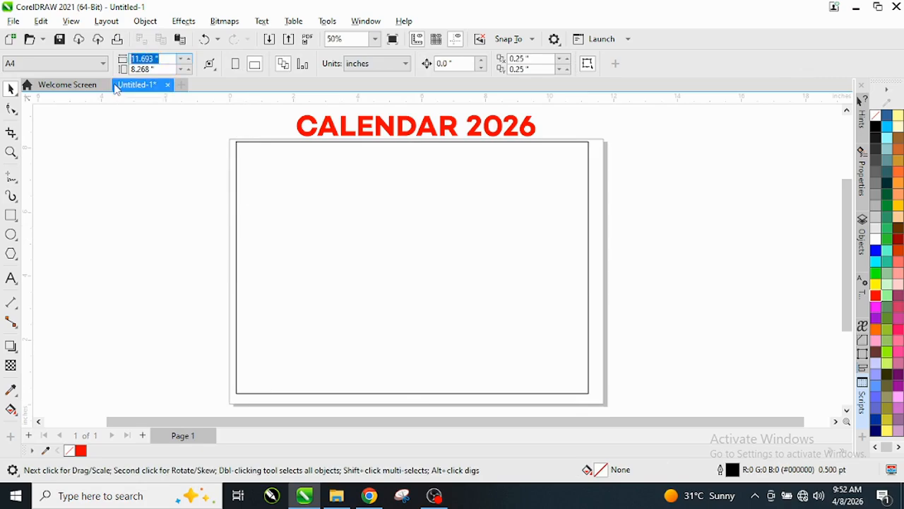
{"action": "left_click", "coordinate": [290, 170]}
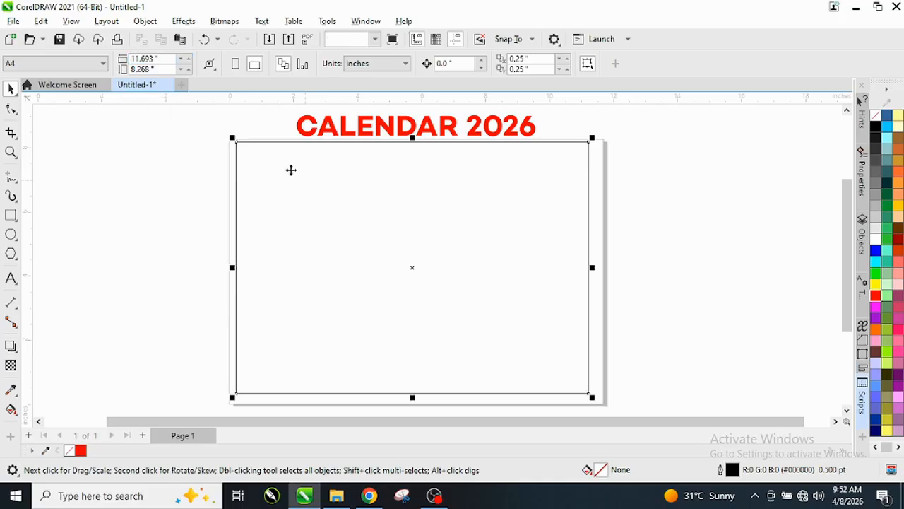
{"action": "left_click_drag", "start_coordinate": [147, 60], "coordinate": [103, 62]}
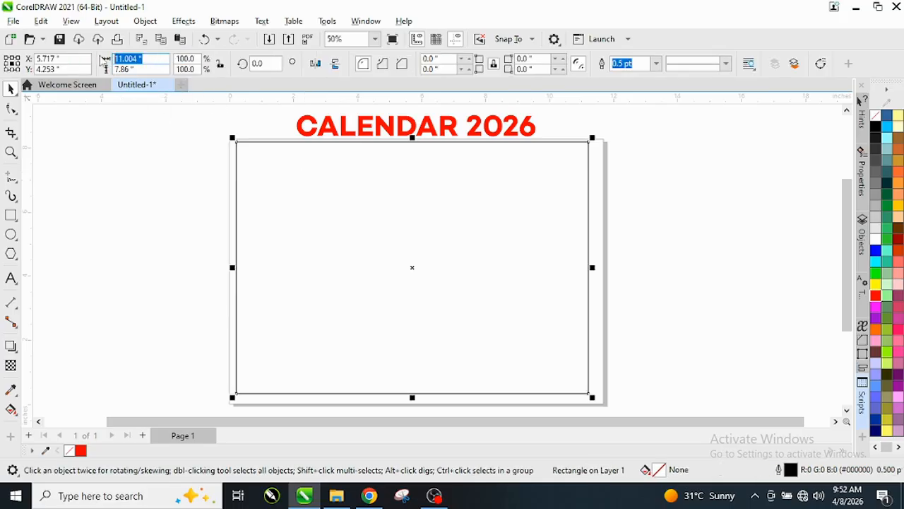
{"action": "type", "text": "11.693"}
{"action": "key", "text": "Return"}
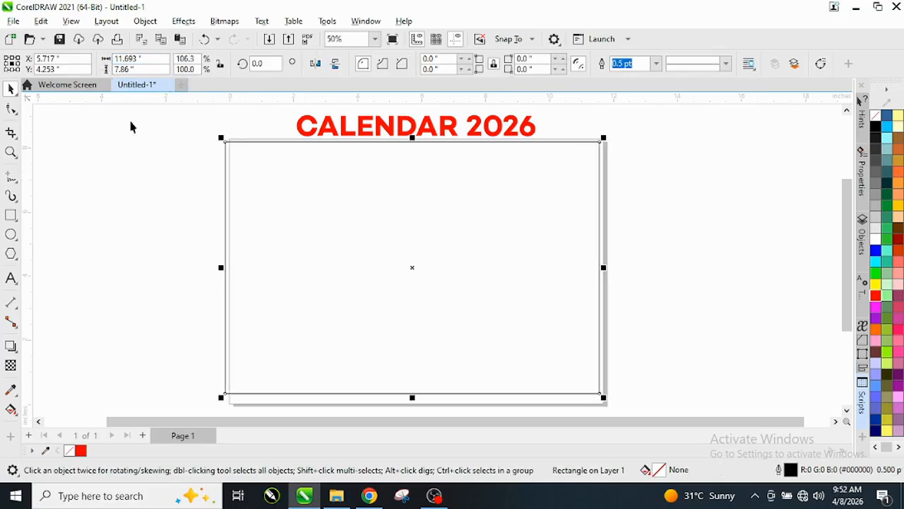
Set the rectangle's height to 8.268 in to match the page height and centre it on the page
{"action": "left_click", "coordinate": [174, 136]}
{"action": "left_click_drag", "start_coordinate": [169, 68], "coordinate": [118, 76]}
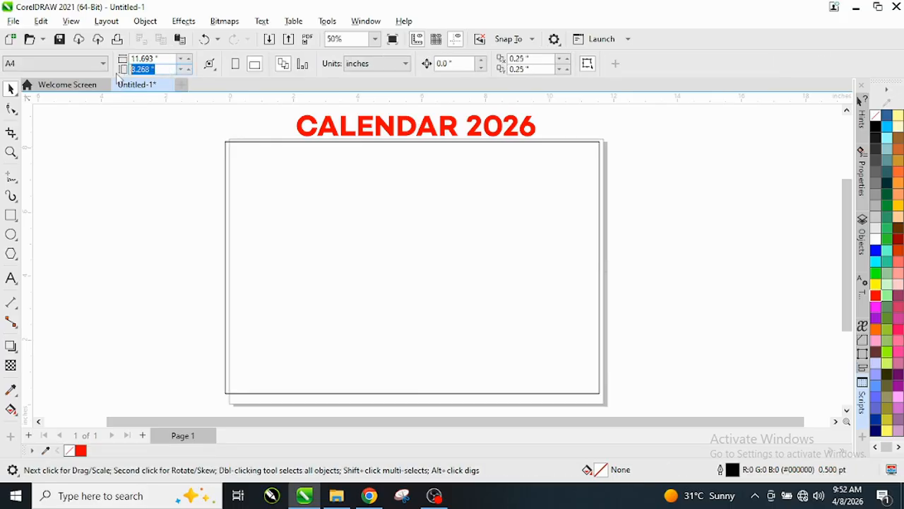
{"action": "left_click", "coordinate": [337, 303]}
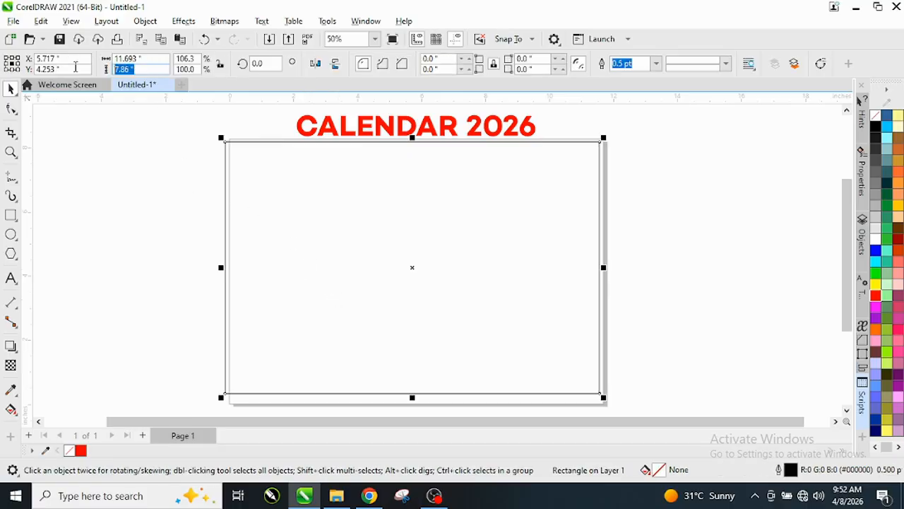
{"action": "type", "text": "8.268"}
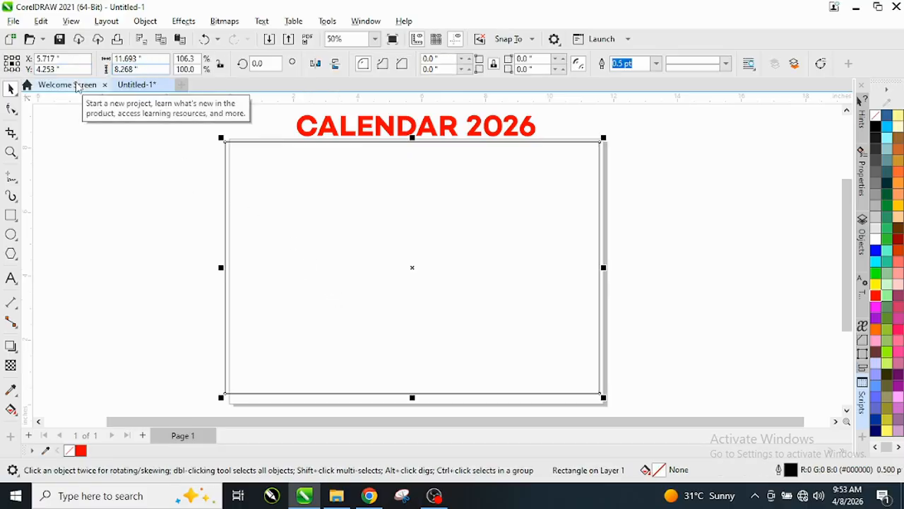
{"action": "key", "text": "Return"}
{"action": "key", "text": "p"}
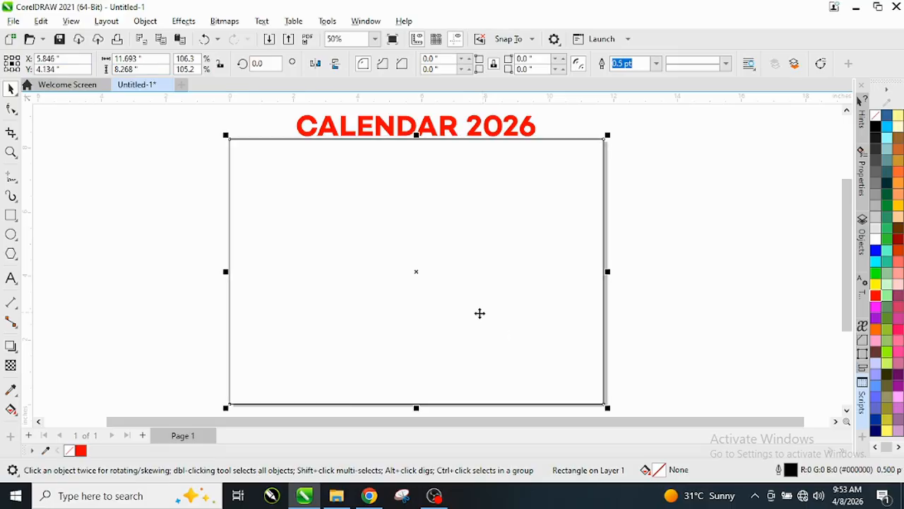
{"action": "left_click", "coordinate": [659, 223]}
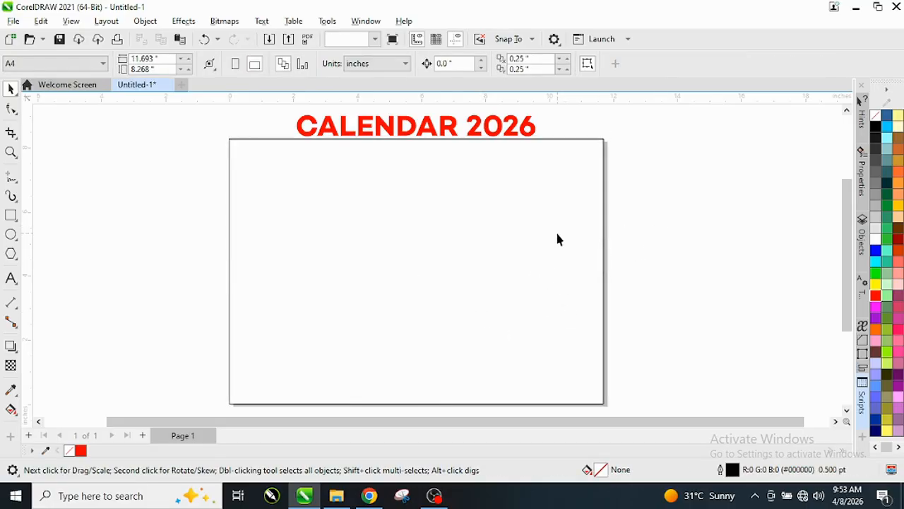
Bring up the list of available scripts and macros
{"action": "left_click", "coordinate": [604, 232]}
{"action": "left_click", "coordinate": [511, 229]}
{"action": "left_click", "coordinate": [335, 26]}
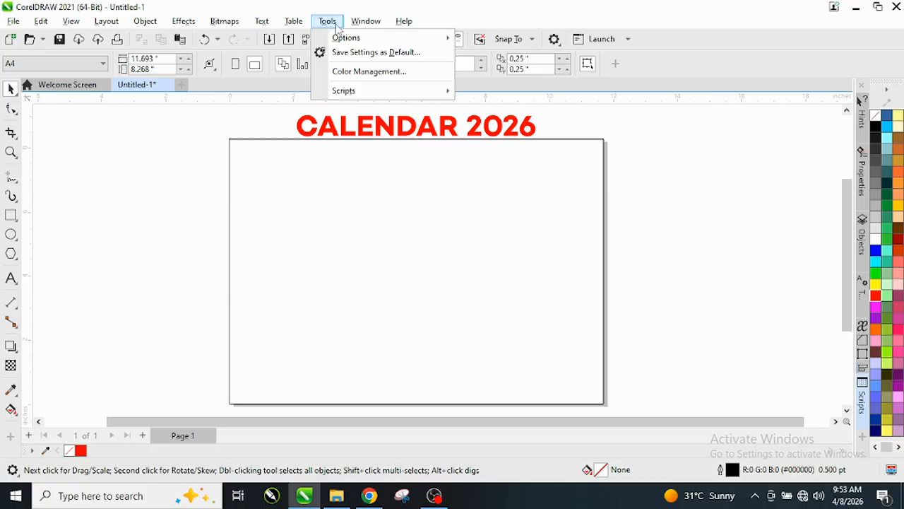
{"action": "mouse_move", "coordinate": [372, 95]}
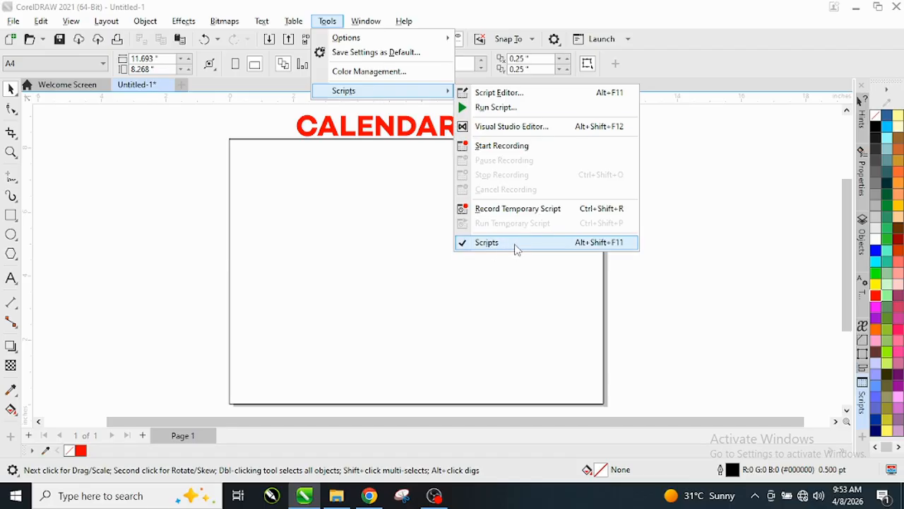
{"action": "left_click", "coordinate": [784, 271]}
{"action": "left_click", "coordinate": [864, 397]}
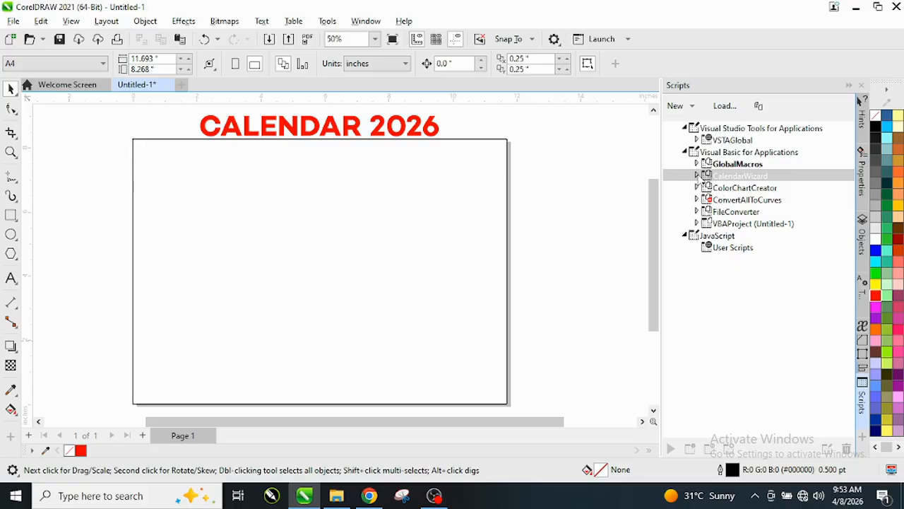
Run the CreateCalendar macro from the Wizard module of the CalendarWizard project
{"action": "left_click", "coordinate": [698, 176]}
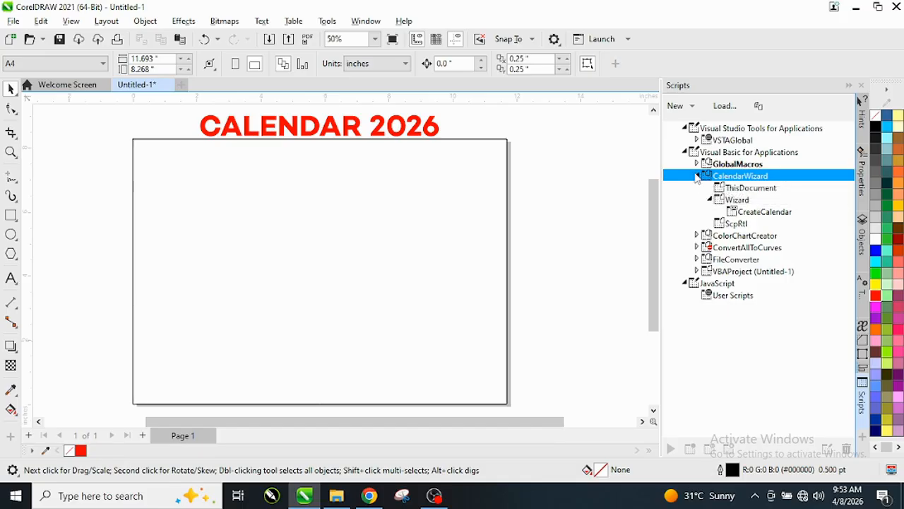
{"action": "left_click", "coordinate": [710, 200]}
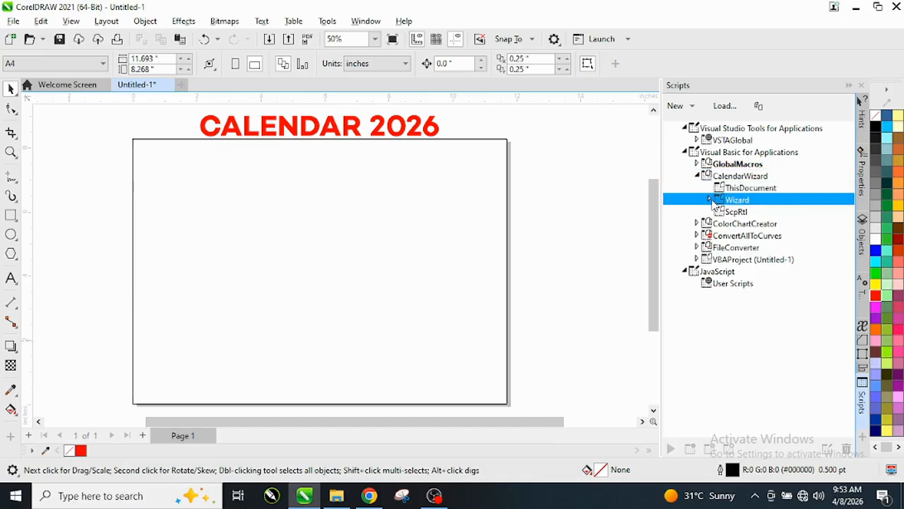
{"action": "left_click", "coordinate": [711, 200]}
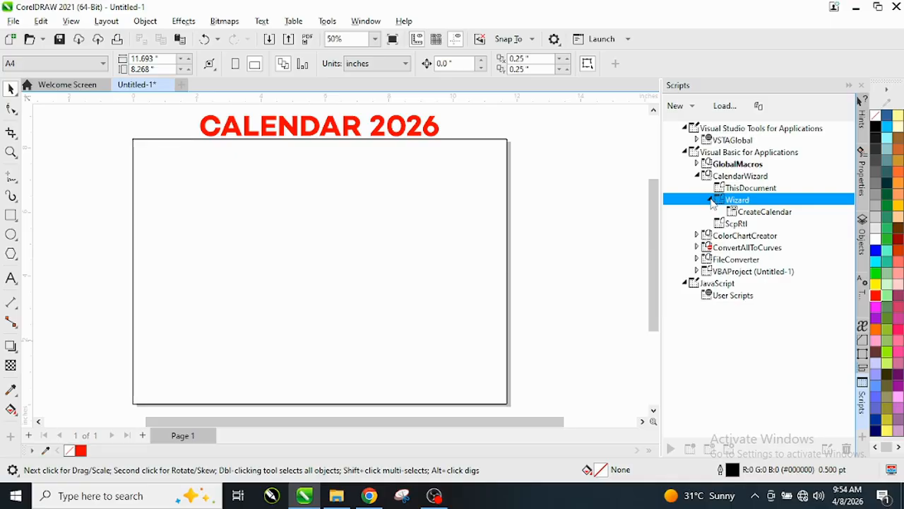
{"action": "left_click", "coordinate": [755, 215]}
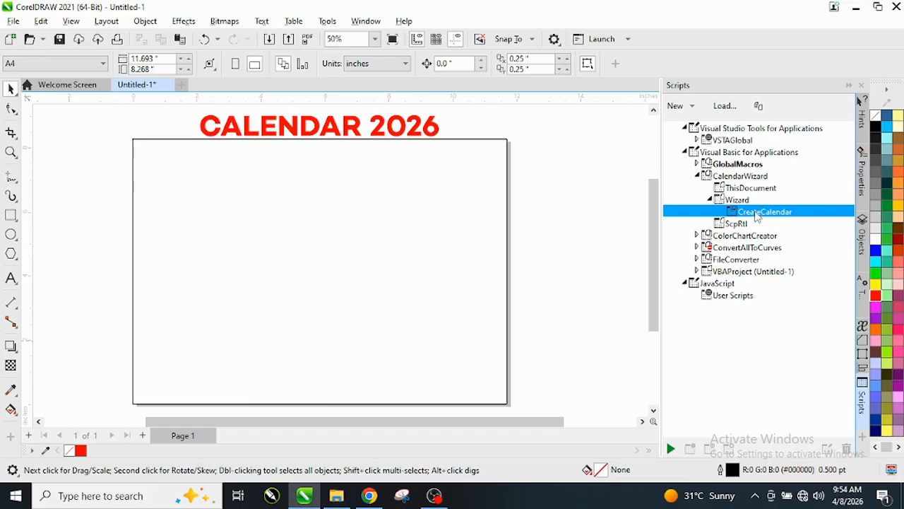
{"action": "double_click", "coordinate": [756, 214]}
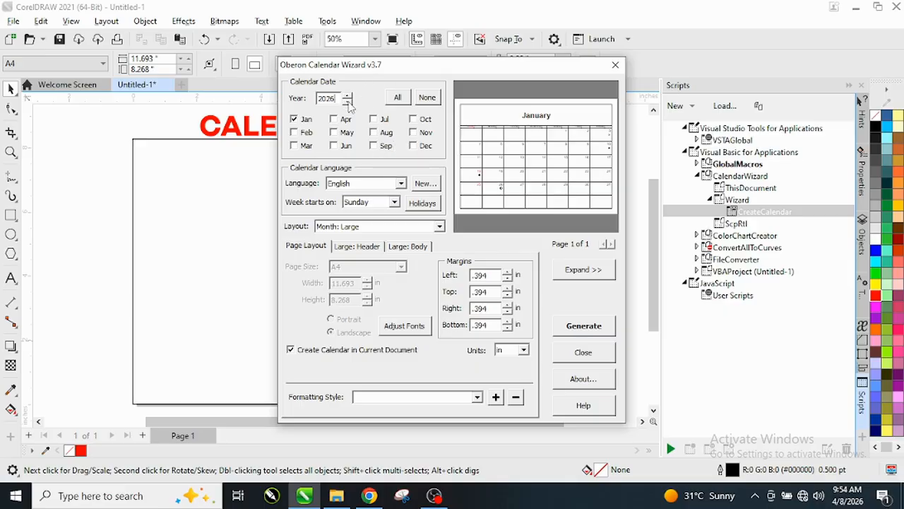
Set the calendar year to 2026 and include all twelve months
{"action": "left_click", "coordinate": [347, 96]}
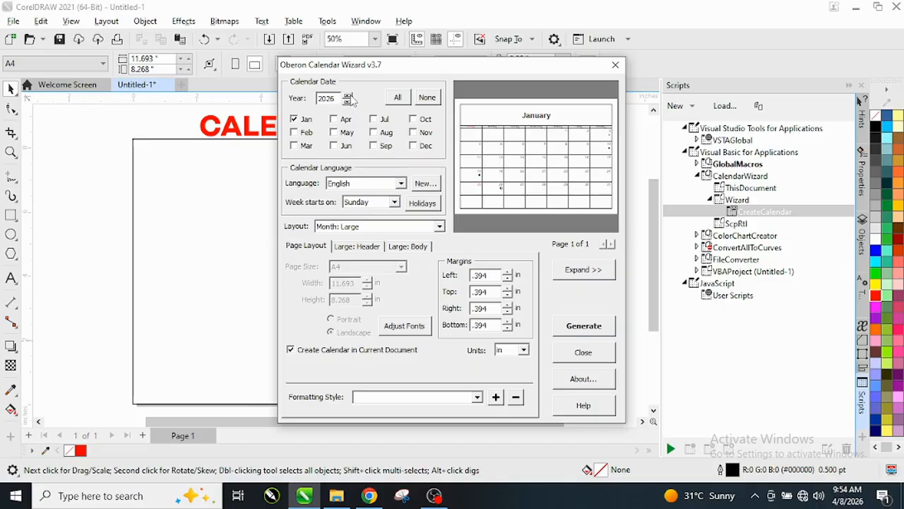
{"action": "left_click", "coordinate": [348, 96]}
{"action": "left_click", "coordinate": [347, 96]}
{"action": "double_click", "coordinate": [326, 99]}
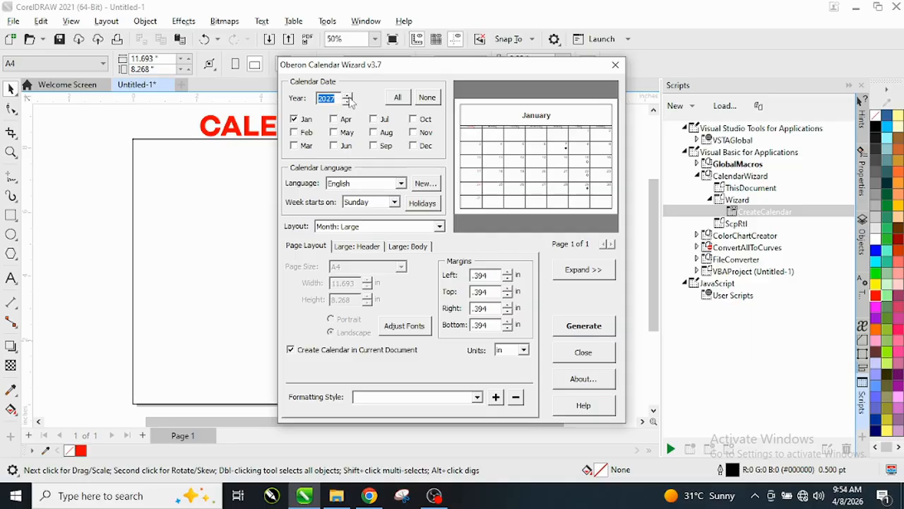
{"action": "left_click", "coordinate": [348, 95]}
{"action": "left_click", "coordinate": [398, 99]}
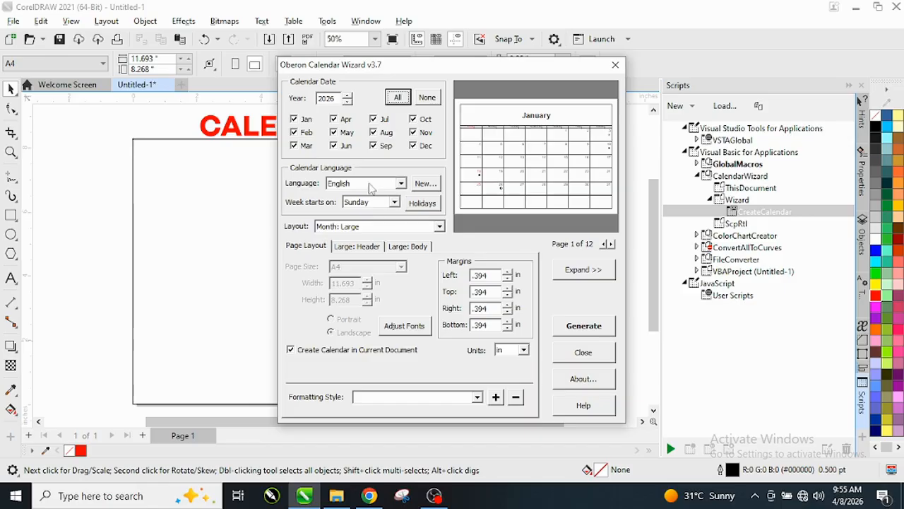
Choose English as the calendar language and Sunday as the first day of the week
{"action": "left_click", "coordinate": [400, 183]}
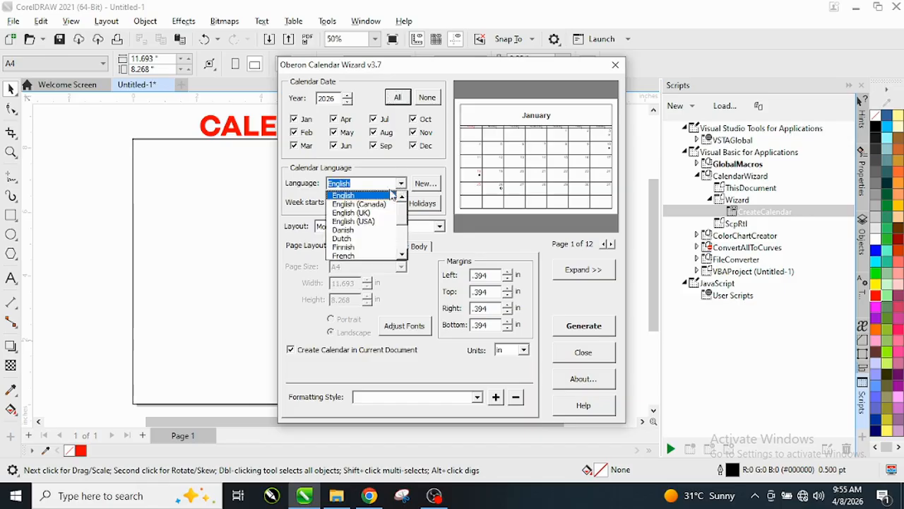
{"action": "left_click", "coordinate": [391, 195]}
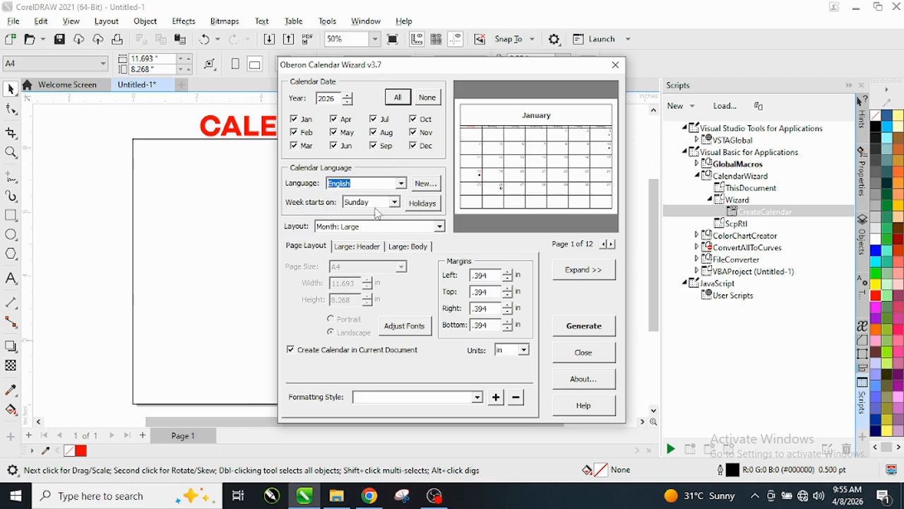
{"action": "left_click", "coordinate": [395, 202]}
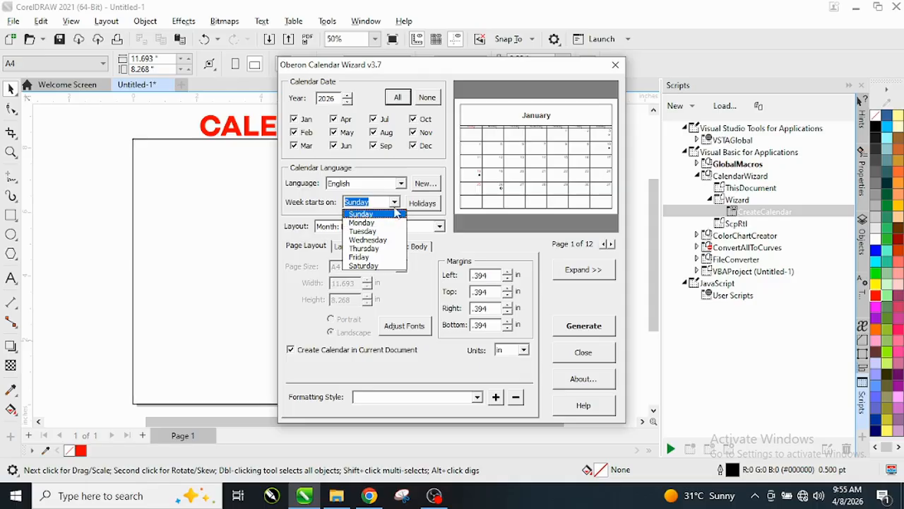
{"action": "left_click", "coordinate": [395, 205]}
{"action": "left_click", "coordinate": [378, 208]}
{"action": "left_click", "coordinate": [381, 205]}
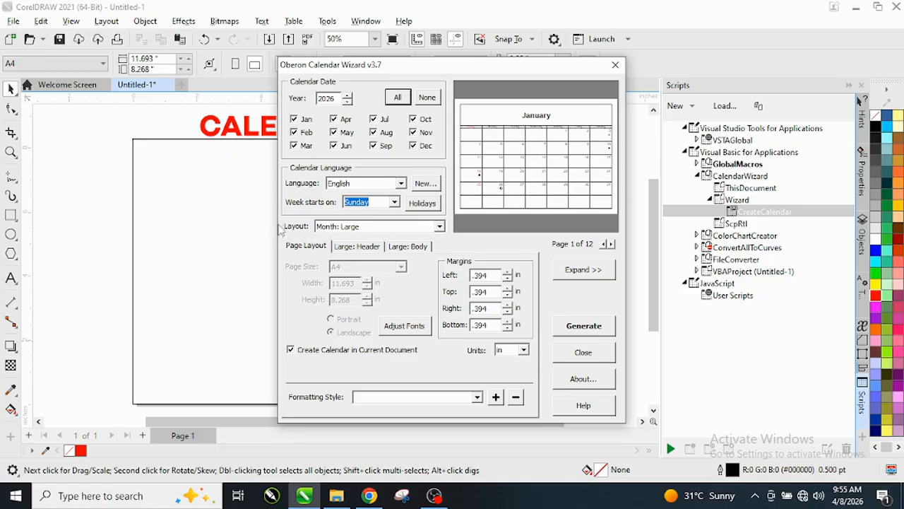
Generate the calendar in the current document with the Year: Image + 12 Small [3x4] layout and close the wizard
{"action": "left_click", "coordinate": [439, 228]}
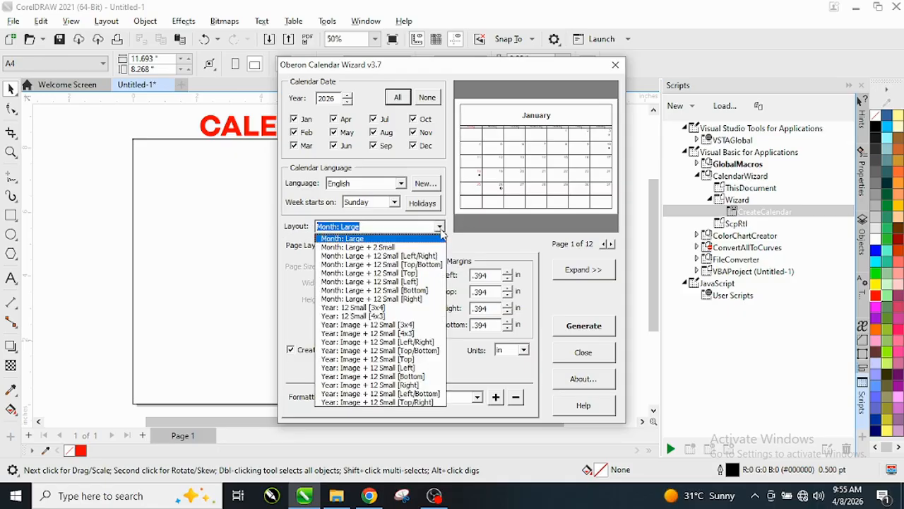
{"action": "left_click", "coordinate": [365, 324]}
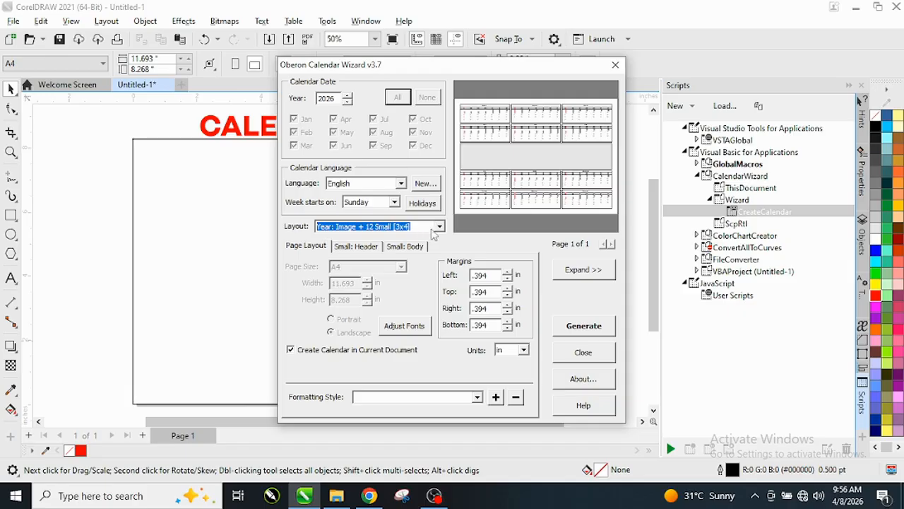
{"action": "left_click", "coordinate": [582, 332]}
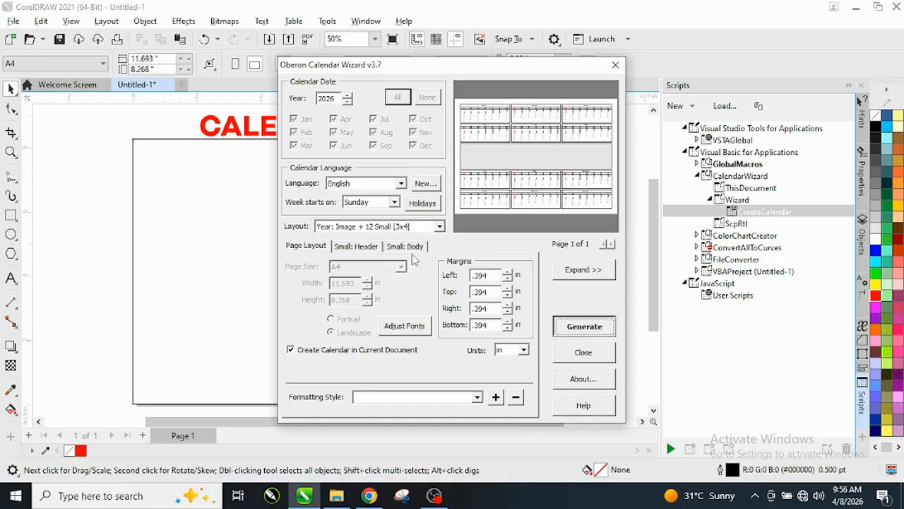
{"action": "left_click", "coordinate": [571, 324]}
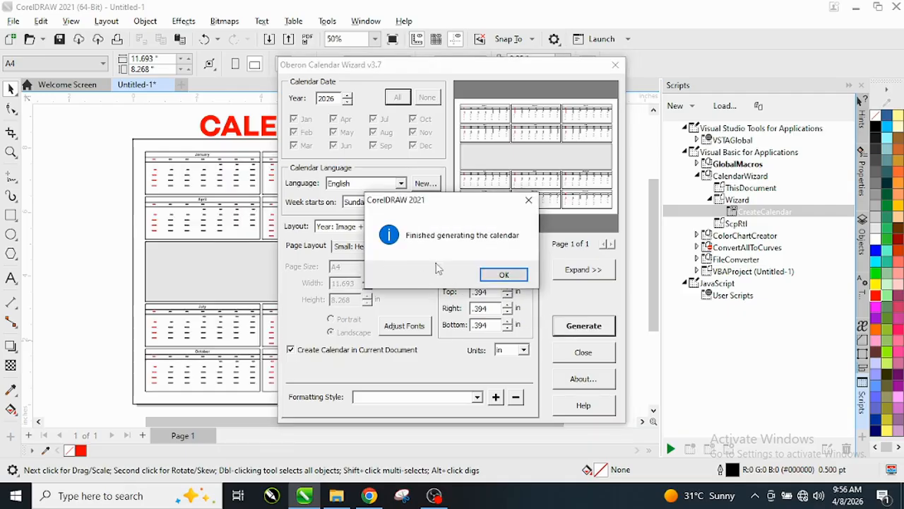
{"action": "left_click", "coordinate": [491, 271]}
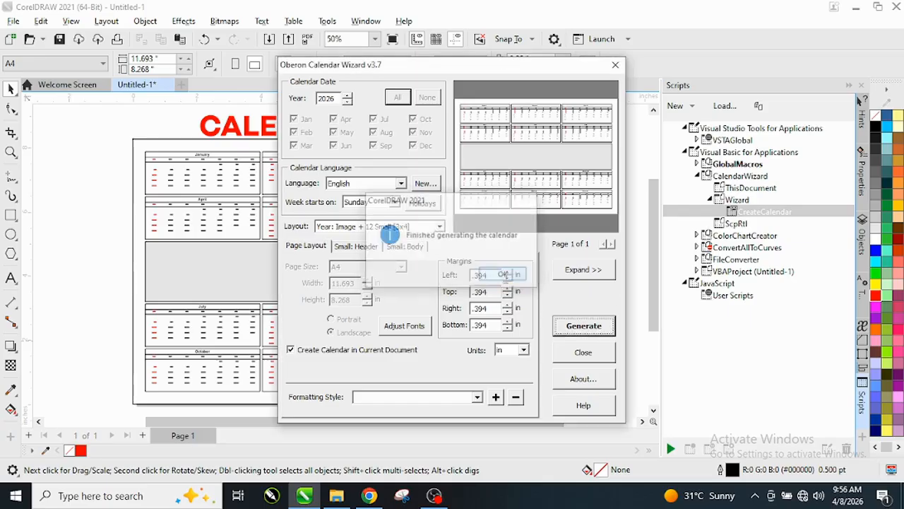
{"action": "left_click", "coordinate": [581, 355]}
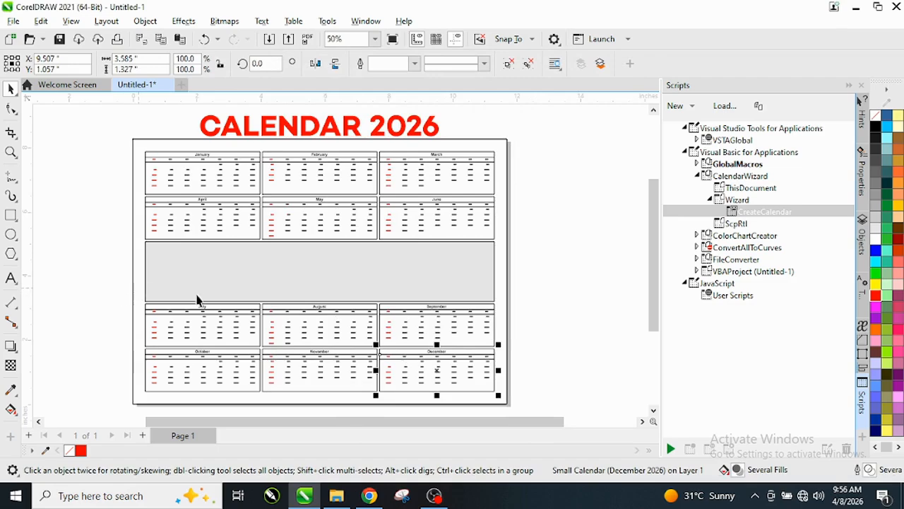
{"action": "scroll", "coordinate": [192, 295], "scroll_direction": "up", "scroll_amount": 2}
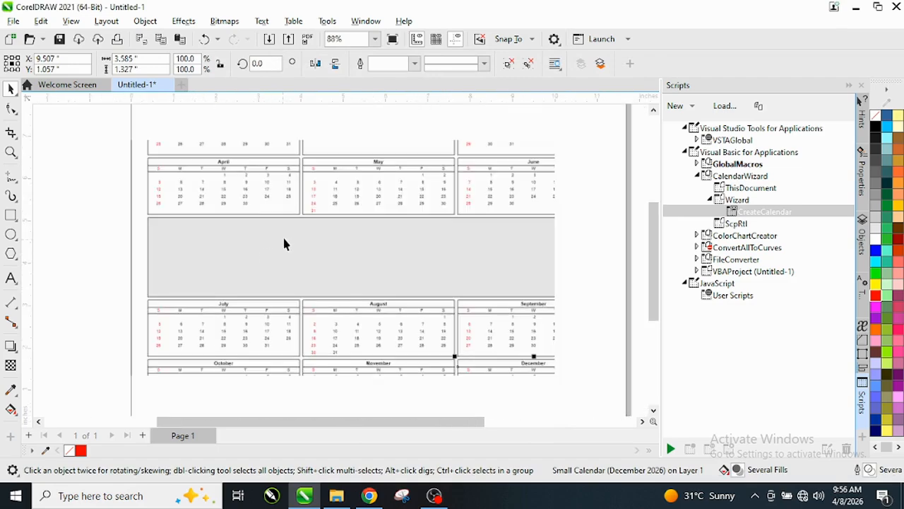
Examine the month grids above and below the image area of the generated 3x4 year calendar
{"action": "scroll", "coordinate": [282, 243], "scroll_direction": "down", "scroll_amount": 3}
{"action": "scroll", "coordinate": [317, 207], "scroll_direction": "up", "scroll_amount": 1}
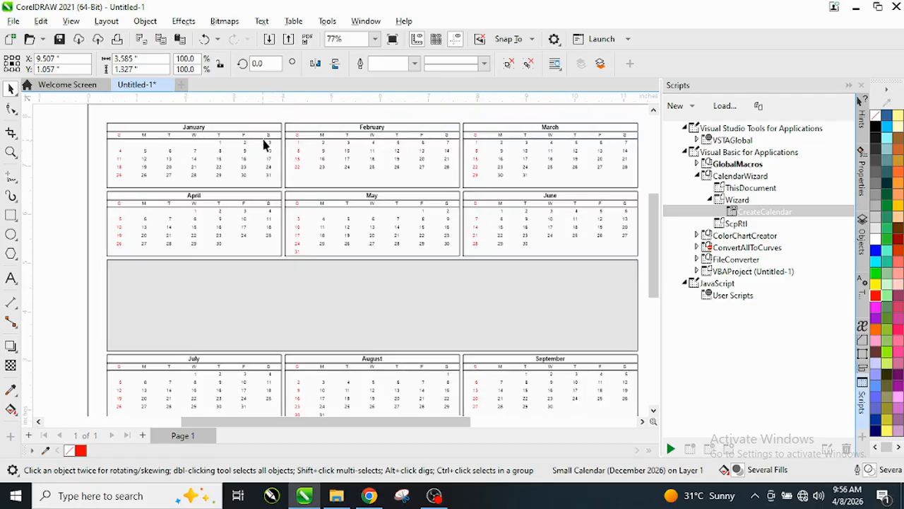
{"action": "scroll", "coordinate": [264, 143], "scroll_direction": "up", "scroll_amount": 1}
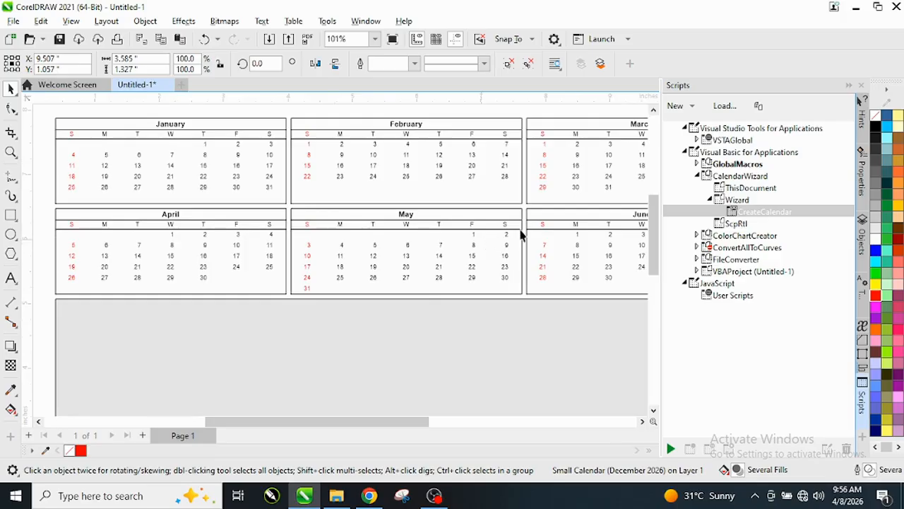
{"action": "scroll", "coordinate": [212, 263], "scroll_direction": "down", "scroll_amount": 1}
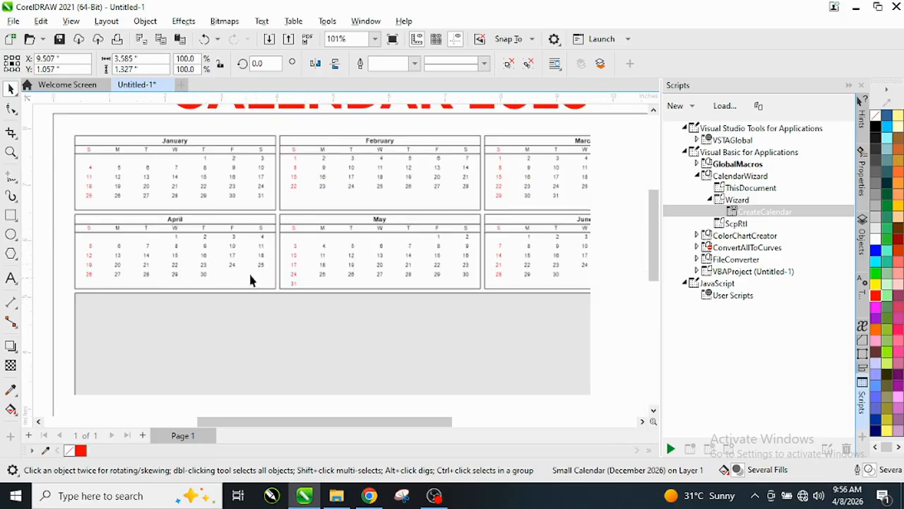
{"action": "scroll", "coordinate": [294, 214], "scroll_direction": "down", "scroll_amount": 1}
{"action": "scroll", "coordinate": [357, 333], "scroll_direction": "down", "scroll_amount": 1}
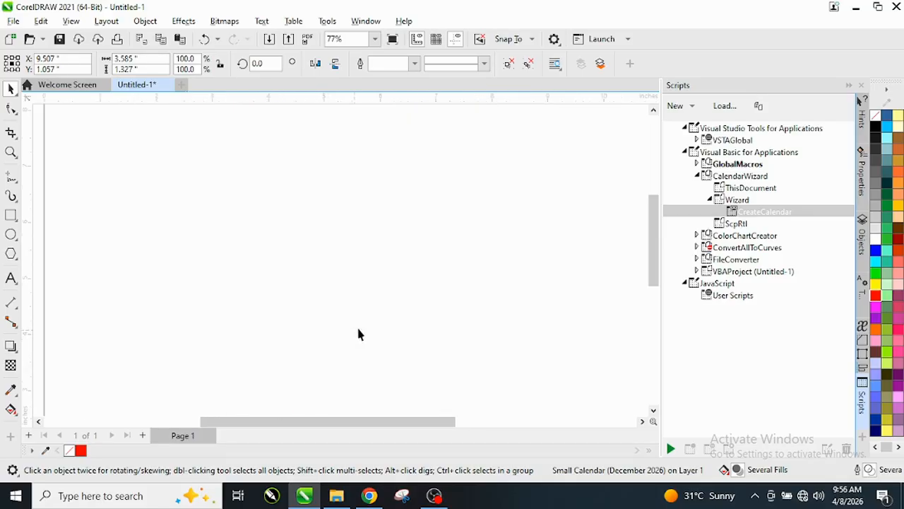
{"action": "scroll", "coordinate": [360, 305], "scroll_direction": "up", "scroll_amount": 1}
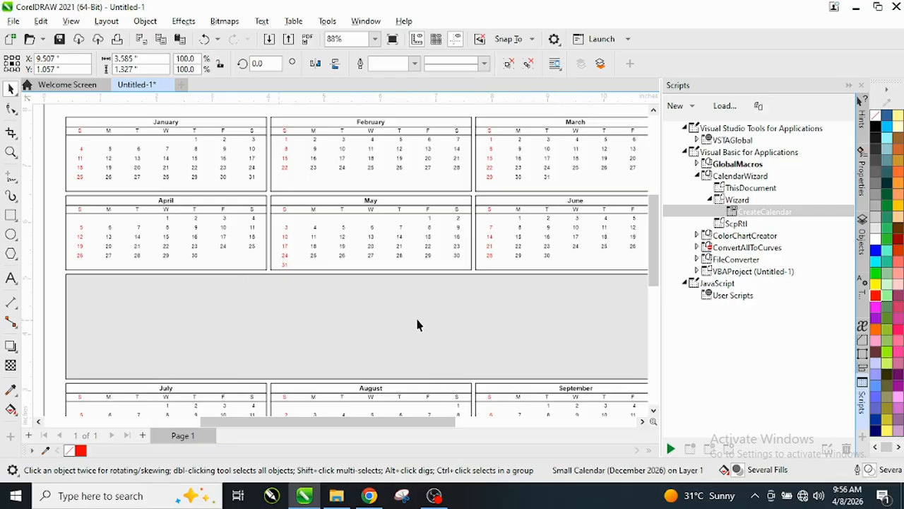
{"action": "scroll", "coordinate": [376, 297], "scroll_direction": "down", "scroll_amount": 3}
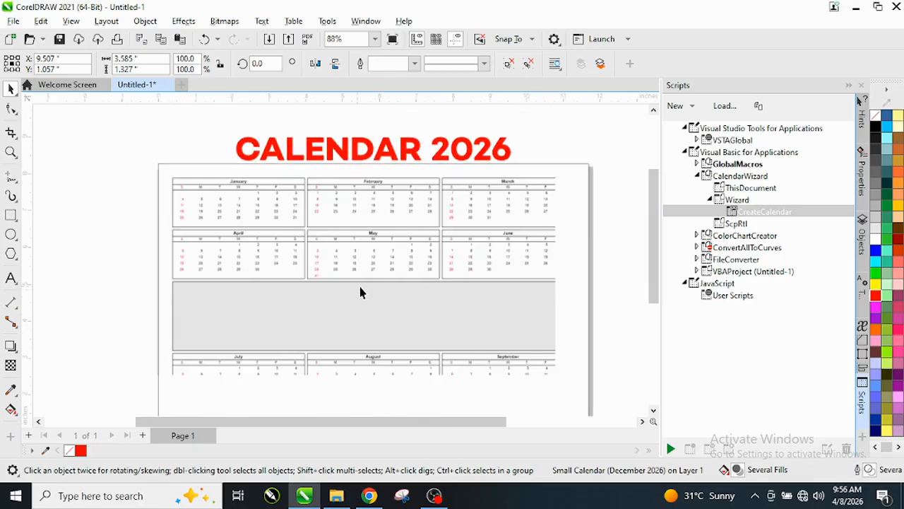
{"action": "scroll", "coordinate": [406, 310], "scroll_direction": "down", "scroll_amount": 1}
{"action": "scroll", "coordinate": [406, 311], "scroll_direction": "up", "scroll_amount": 1}
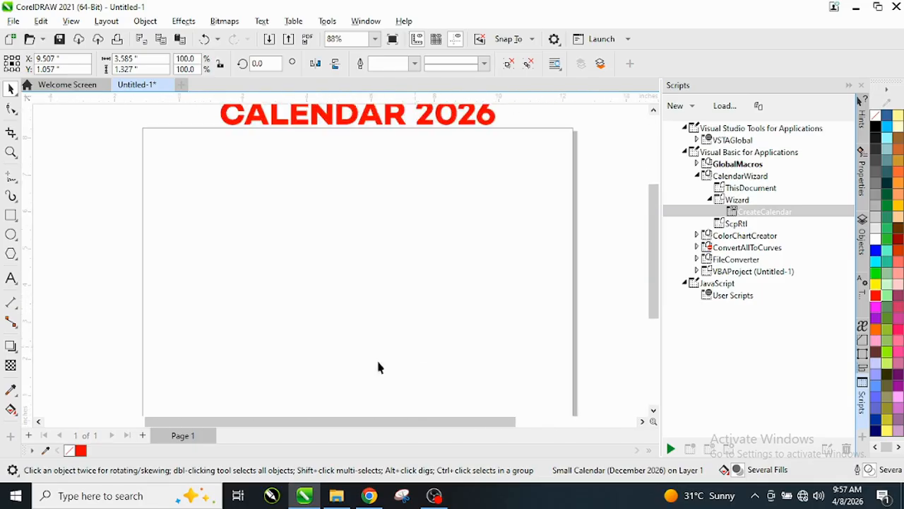
{"action": "scroll", "coordinate": [363, 339], "scroll_direction": "up", "scroll_amount": 2}
{"action": "scroll", "coordinate": [331, 353], "scroll_direction": "up", "scroll_amount": 1}
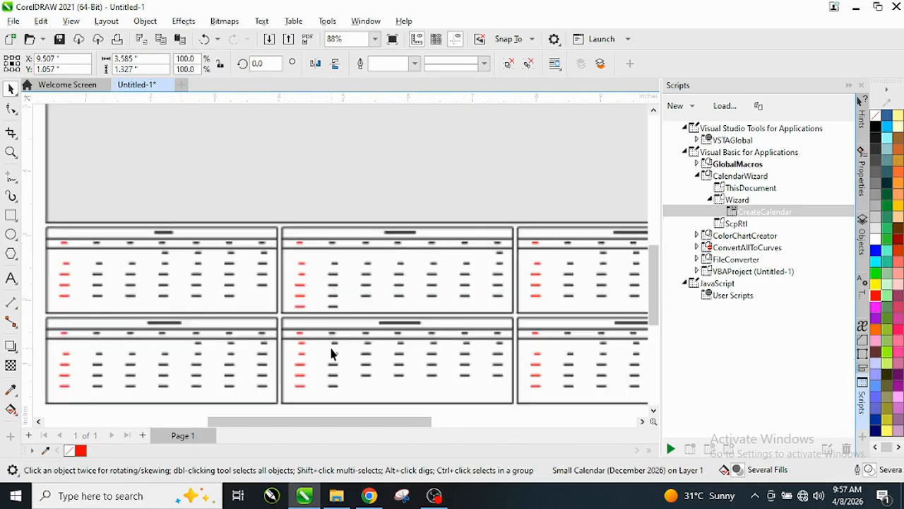
{"action": "scroll", "coordinate": [79, 363], "scroll_direction": "up", "scroll_amount": 1}
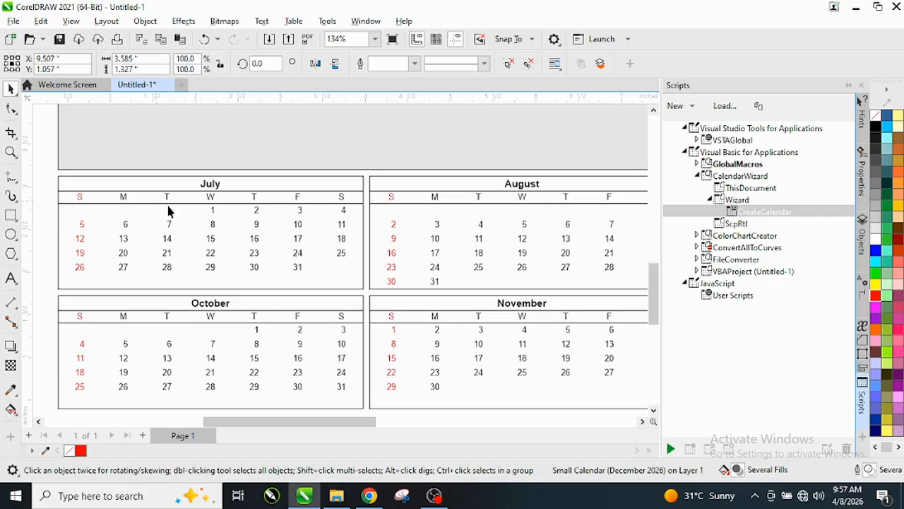
{"action": "scroll", "coordinate": [297, 318], "scroll_direction": "down", "scroll_amount": 3}
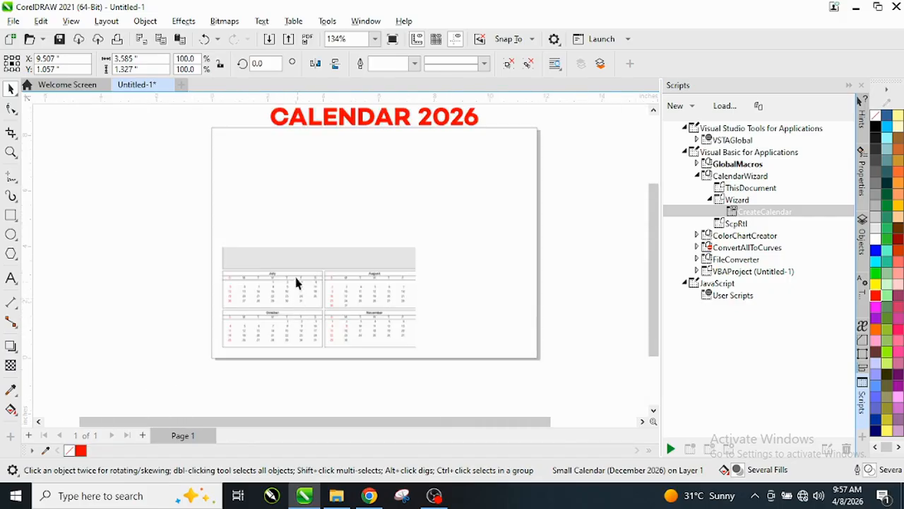
Inspect the January and April grids closely, checking how the April dates line up with the weekday columns
{"action": "scroll", "coordinate": [276, 183], "scroll_direction": "up", "scroll_amount": 1}
{"action": "scroll", "coordinate": [281, 142], "scroll_direction": "up", "scroll_amount": 3}
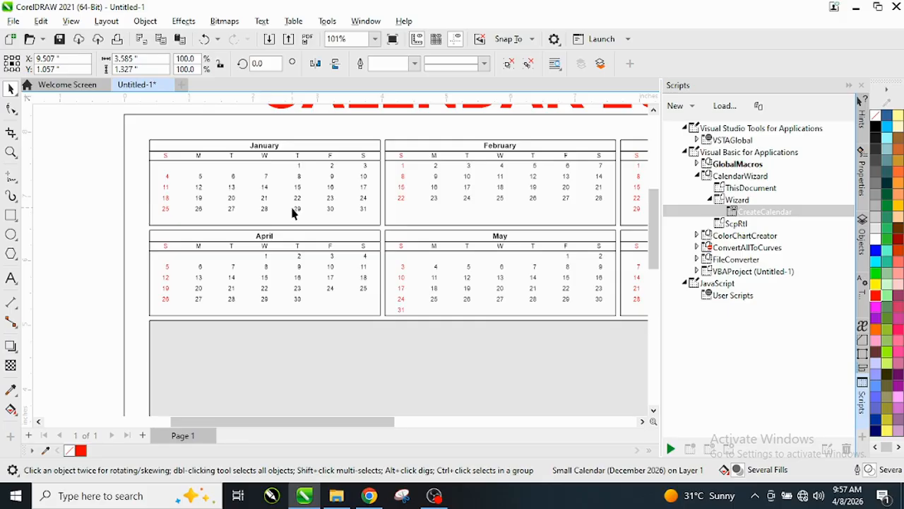
{"action": "scroll", "coordinate": [257, 291], "scroll_direction": "up", "scroll_amount": 3}
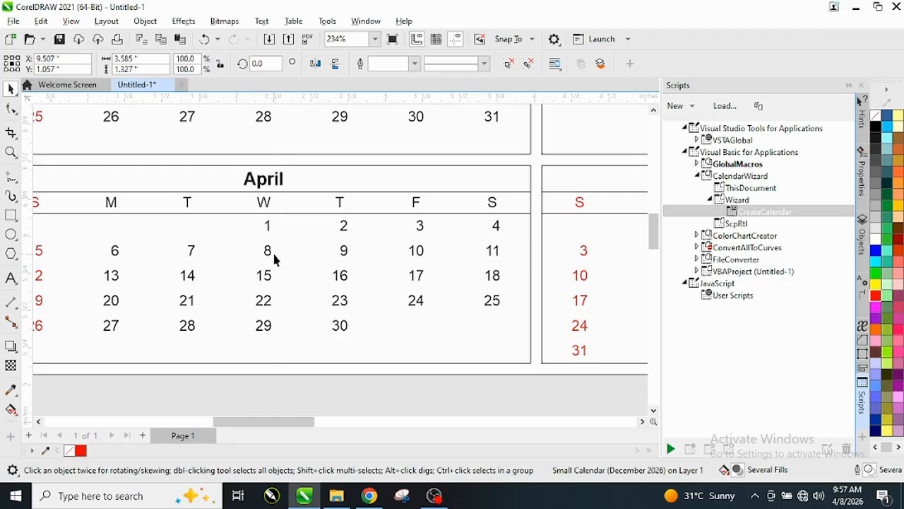
{"action": "scroll", "coordinate": [269, 239], "scroll_direction": "down", "scroll_amount": 2}
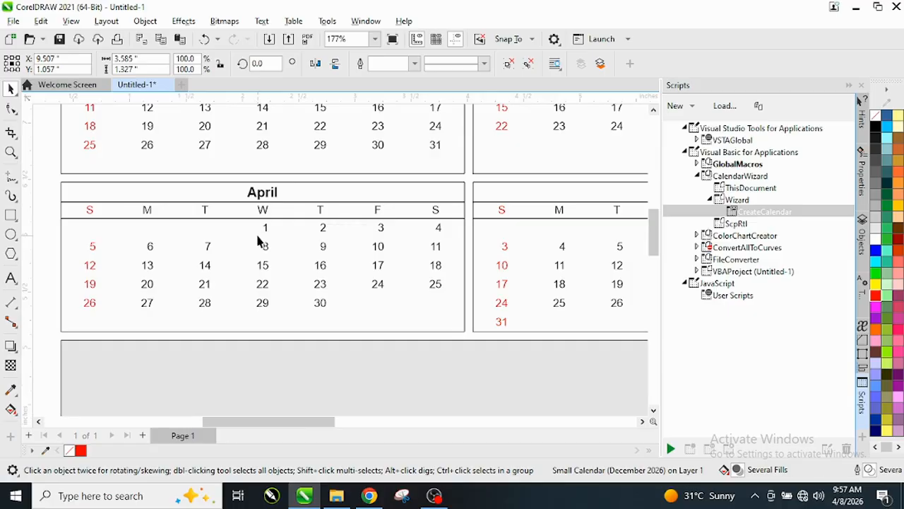
{"action": "scroll", "coordinate": [254, 258], "scroll_direction": "down", "scroll_amount": 2}
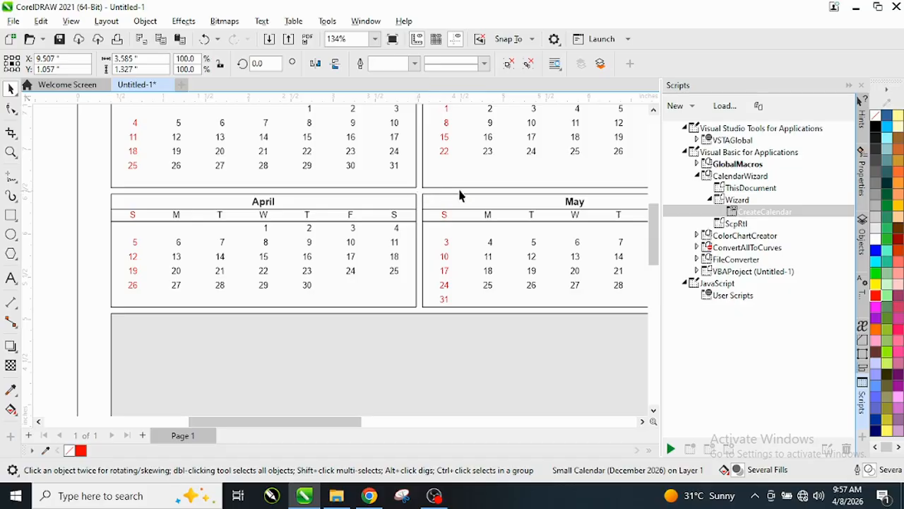
{"action": "scroll", "coordinate": [261, 244], "scroll_direction": "up", "scroll_amount": 1}
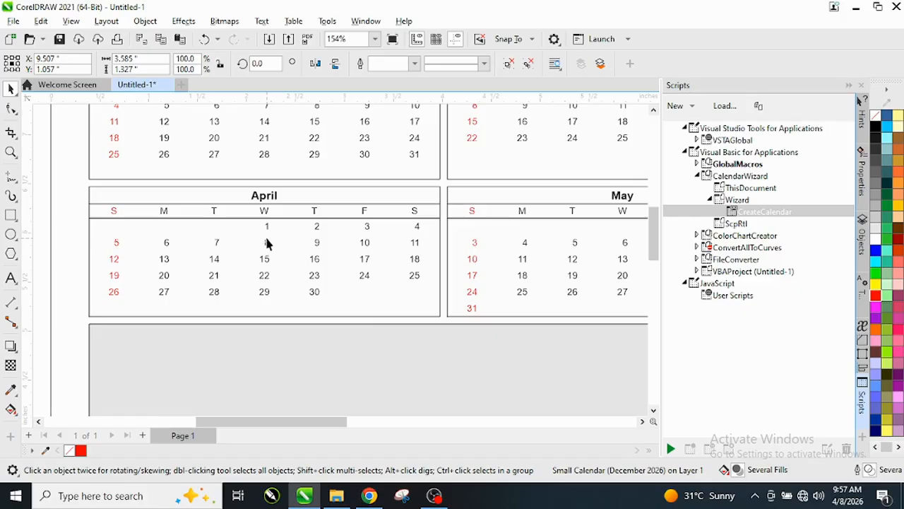
{"action": "scroll", "coordinate": [219, 226], "scroll_direction": "down", "scroll_amount": 3}
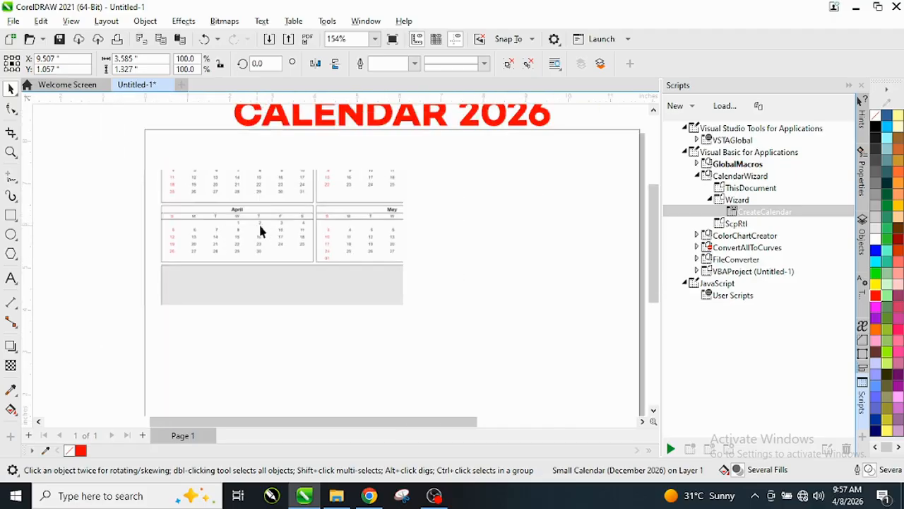
{"action": "scroll", "coordinate": [215, 210], "scroll_direction": "down", "scroll_amount": 2}
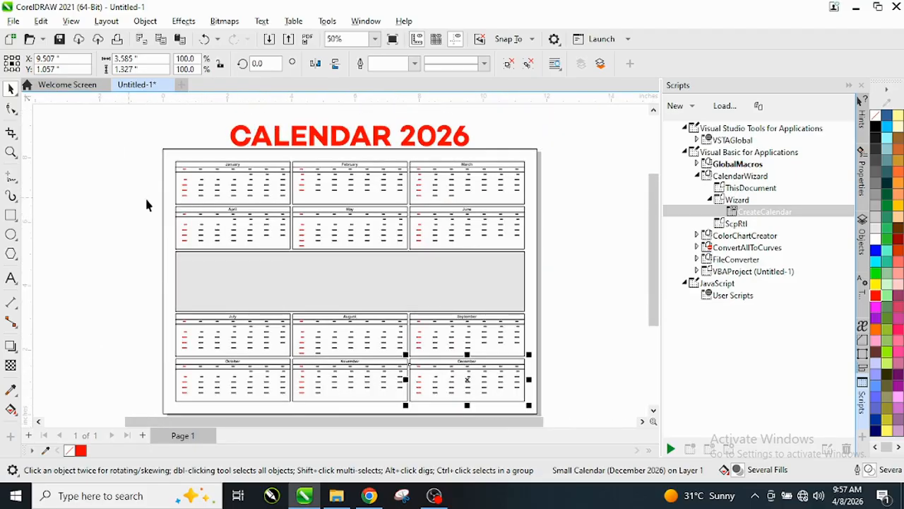
Delete all the generated 3x4 calendar objects from the page and rerun the CreateCalendar macro from the Wizard module
{"action": "left_click_drag", "start_coordinate": [150, 160], "coordinate": [526, 407]}
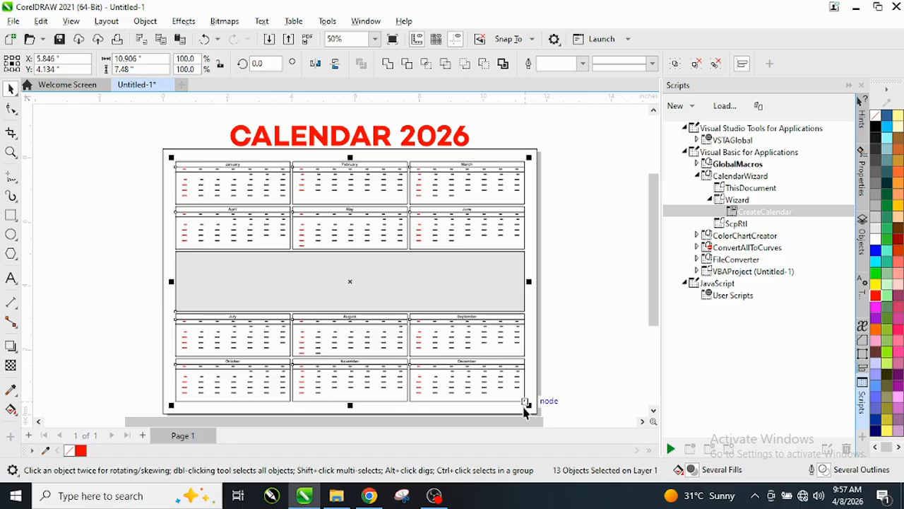
{"action": "key", "text": "Delete"}
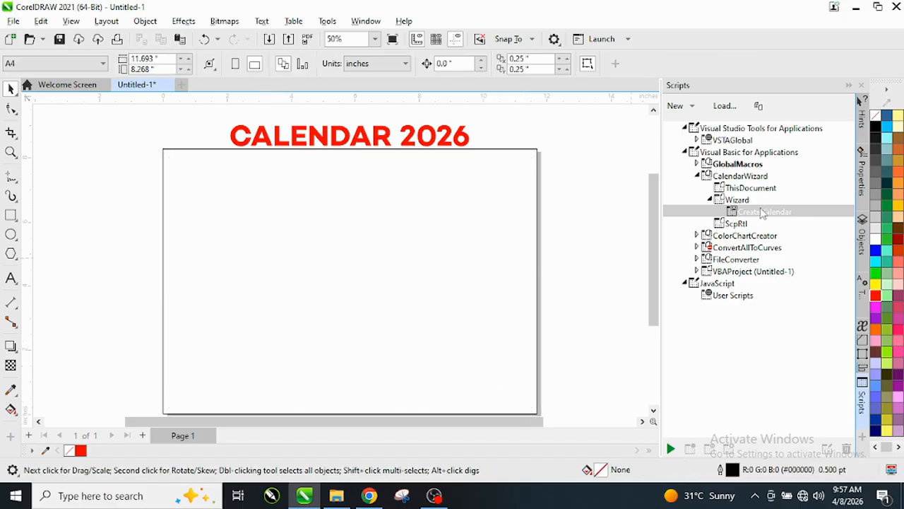
{"action": "double_click", "coordinate": [760, 212]}
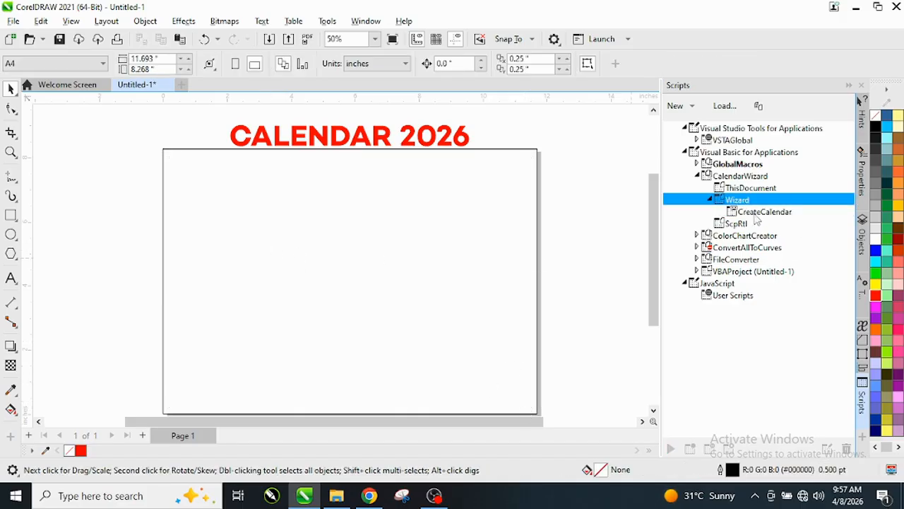
{"action": "left_click", "coordinate": [763, 212]}
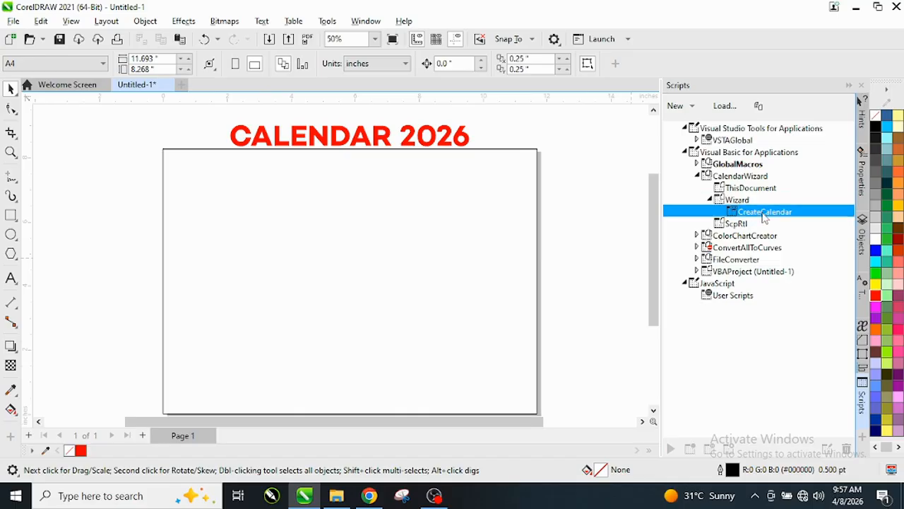
{"action": "double_click", "coordinate": [763, 214]}
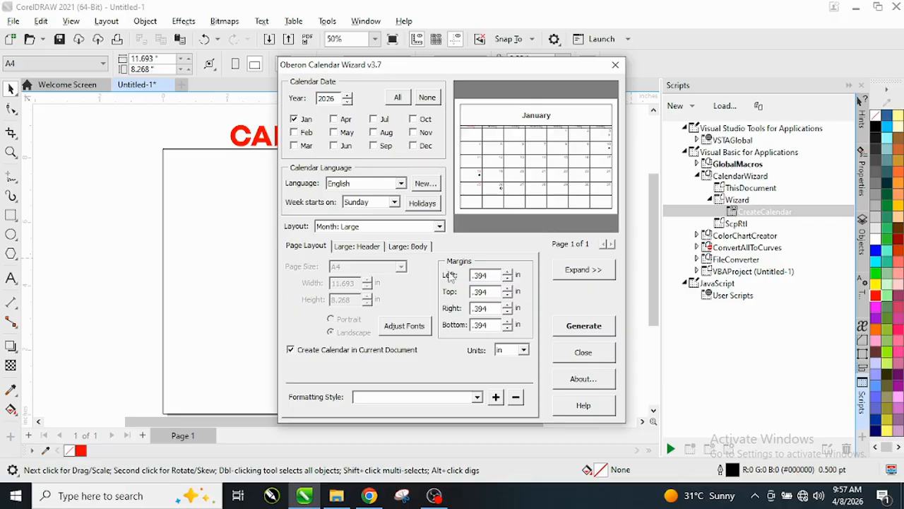
Generate the 2026 calendar in the current document with the Year: Image + 12 Small [4x3] layout and close the wizard
{"action": "left_click", "coordinate": [439, 227]}
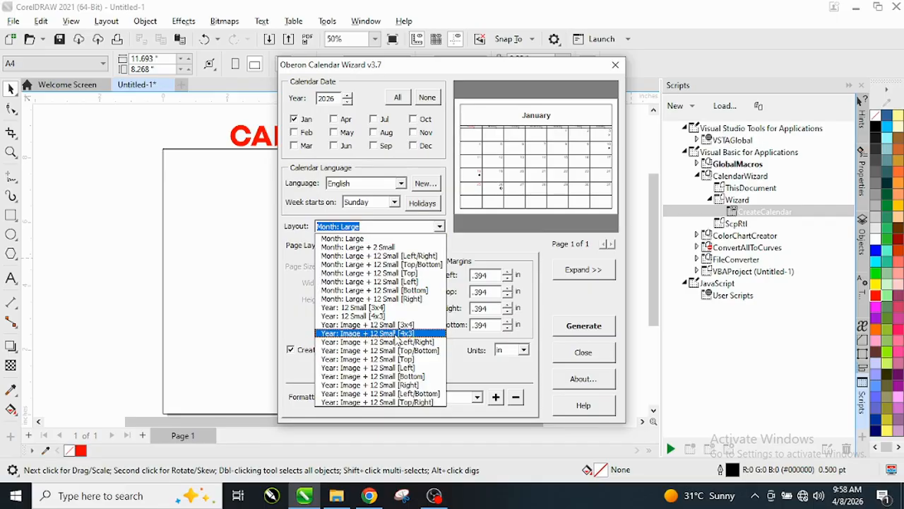
{"action": "left_click", "coordinate": [396, 335]}
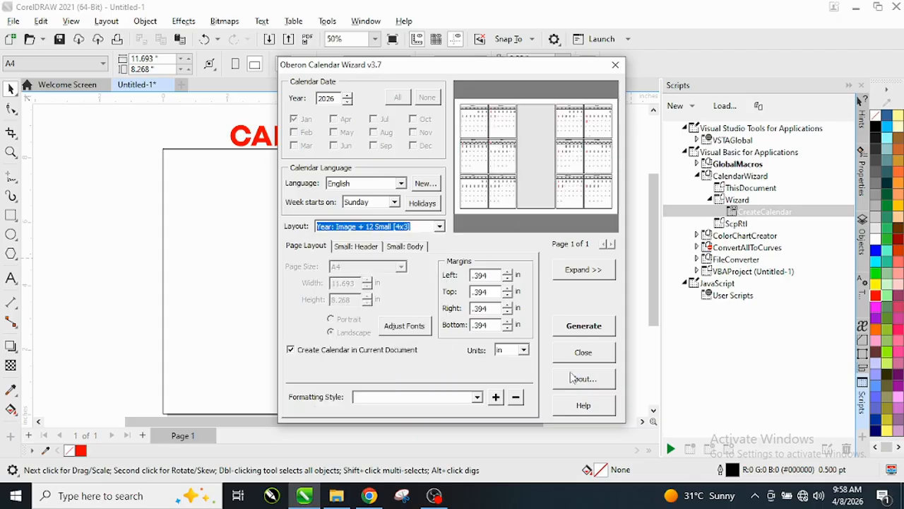
{"action": "left_click", "coordinate": [584, 332]}
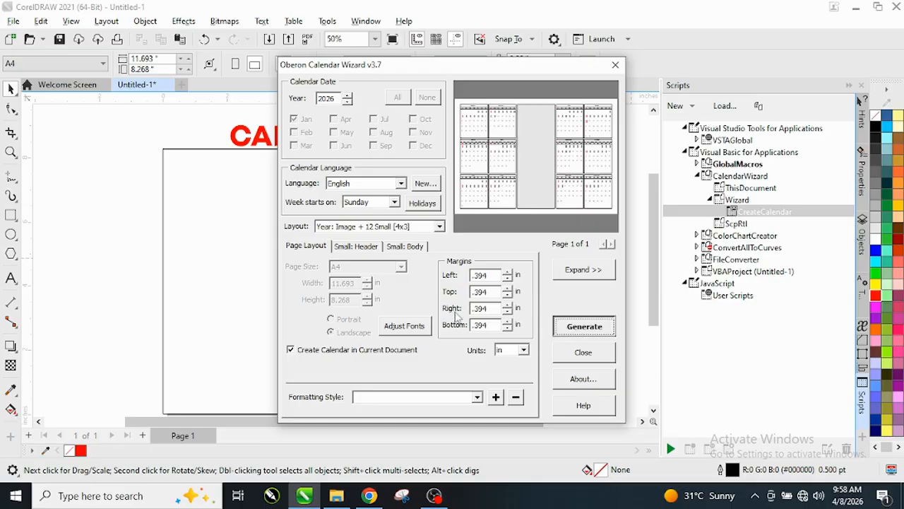
{"action": "key", "text": "Return"}
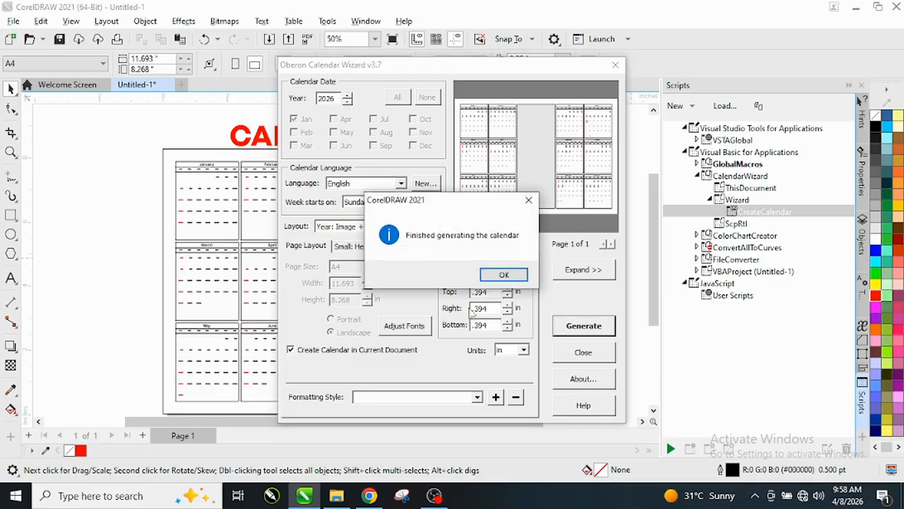
{"action": "left_click", "coordinate": [503, 275]}
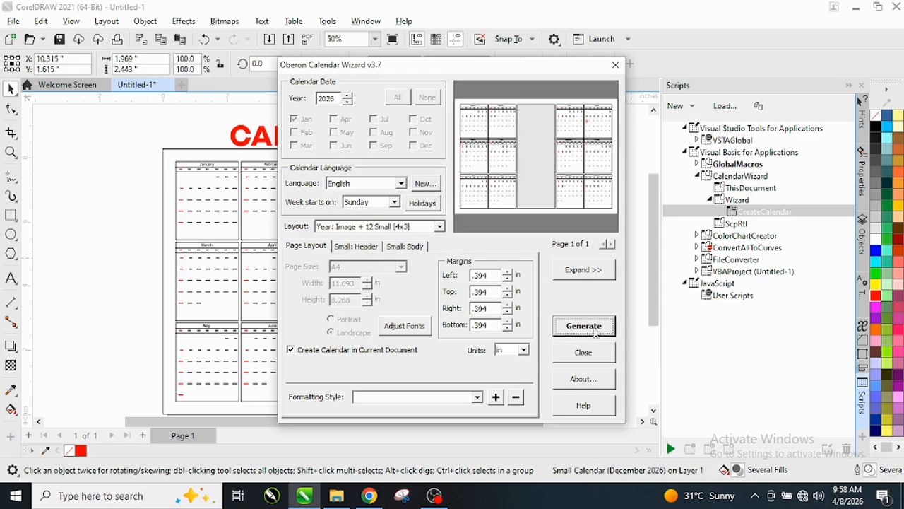
{"action": "left_click", "coordinate": [584, 352]}
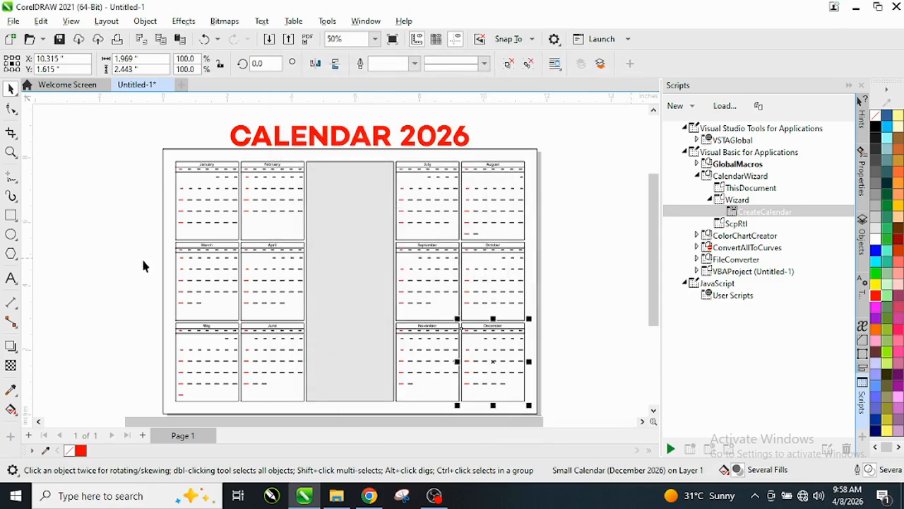
Examine the month grids on both sides of the central image area in the generated 4x3 calendar
{"action": "scroll", "coordinate": [210, 201], "scroll_direction": "up", "scroll_amount": 3}
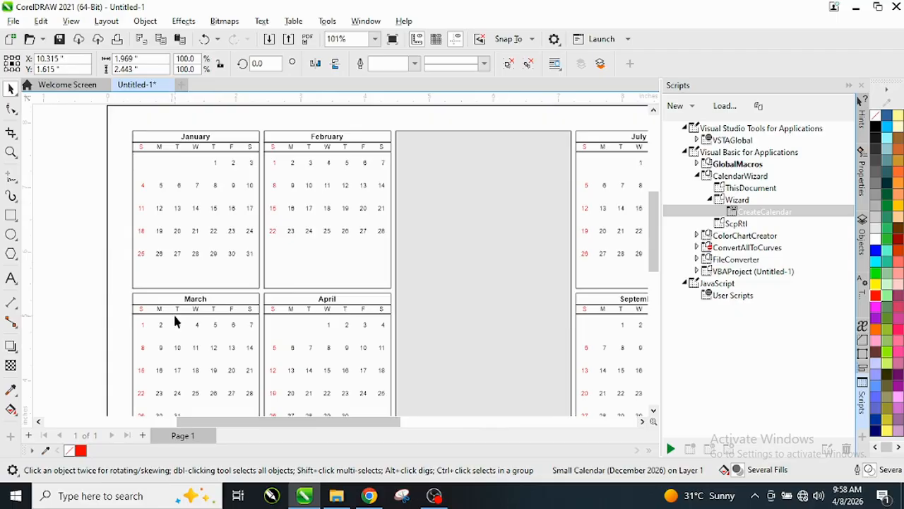
{"action": "scroll", "coordinate": [345, 269], "scroll_direction": "down", "scroll_amount": 2}
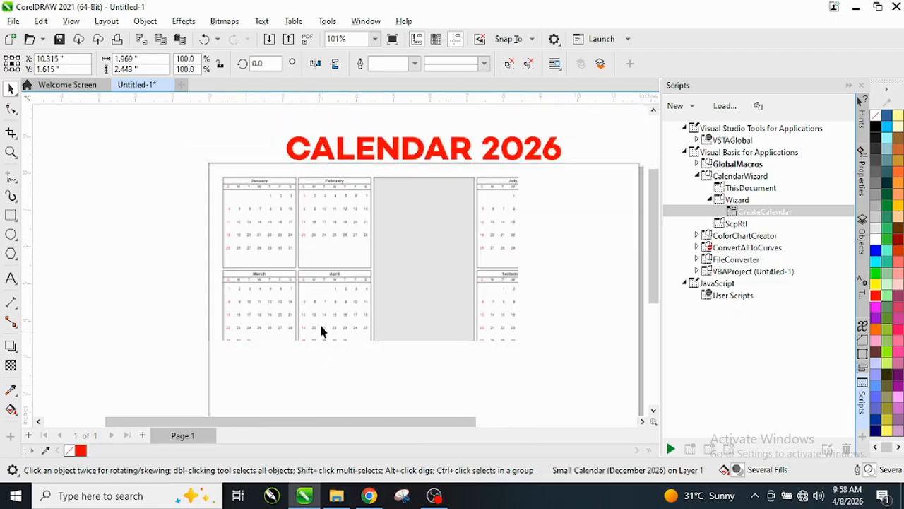
{"action": "scroll", "coordinate": [311, 357], "scroll_direction": "down", "scroll_amount": 2}
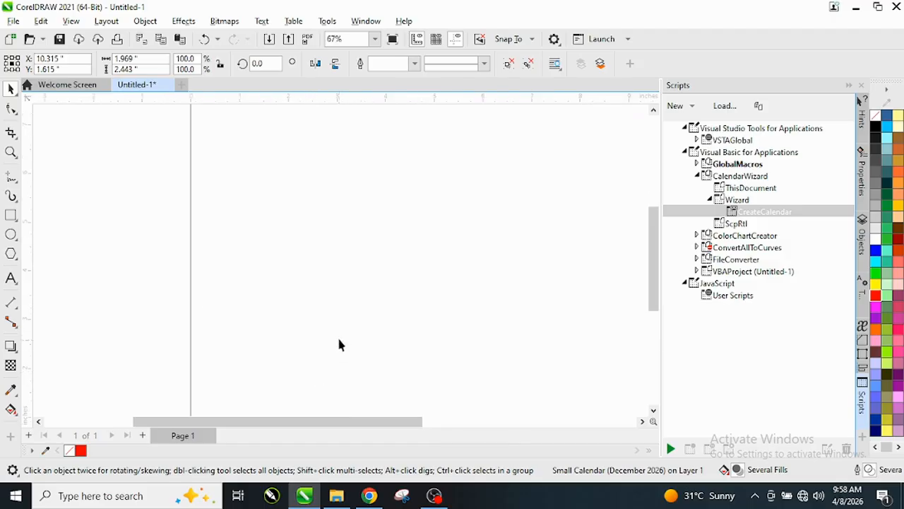
{"action": "scroll", "coordinate": [340, 342], "scroll_direction": "up", "scroll_amount": 1}
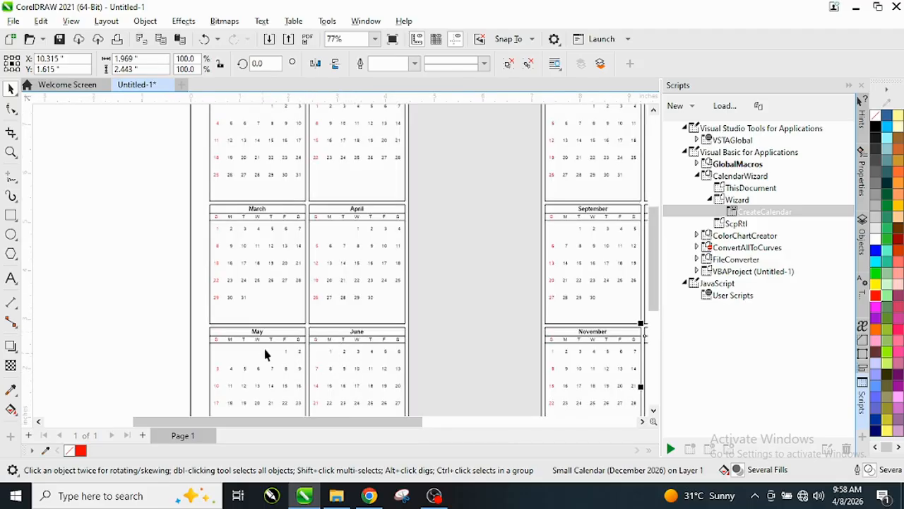
{"action": "scroll", "coordinate": [294, 327], "scroll_direction": "down", "scroll_amount": 3}
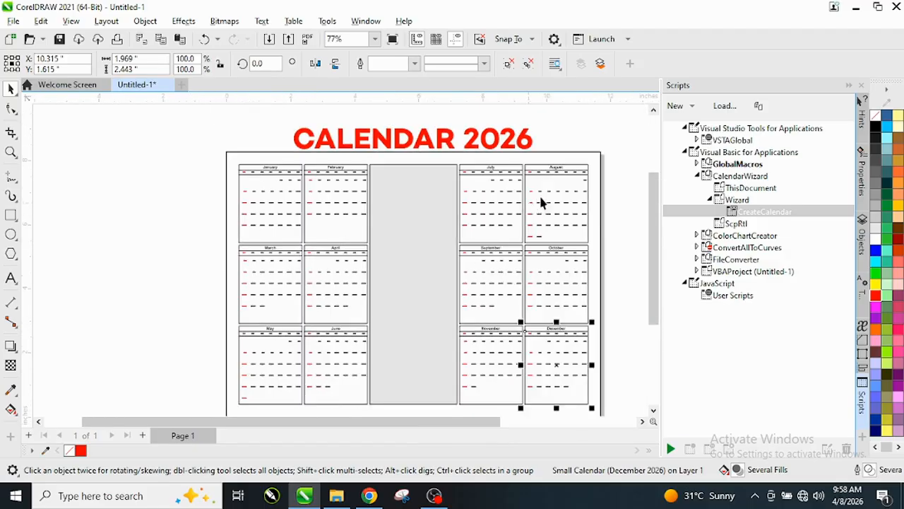
{"action": "scroll", "coordinate": [541, 203], "scroll_direction": "up", "scroll_amount": 2}
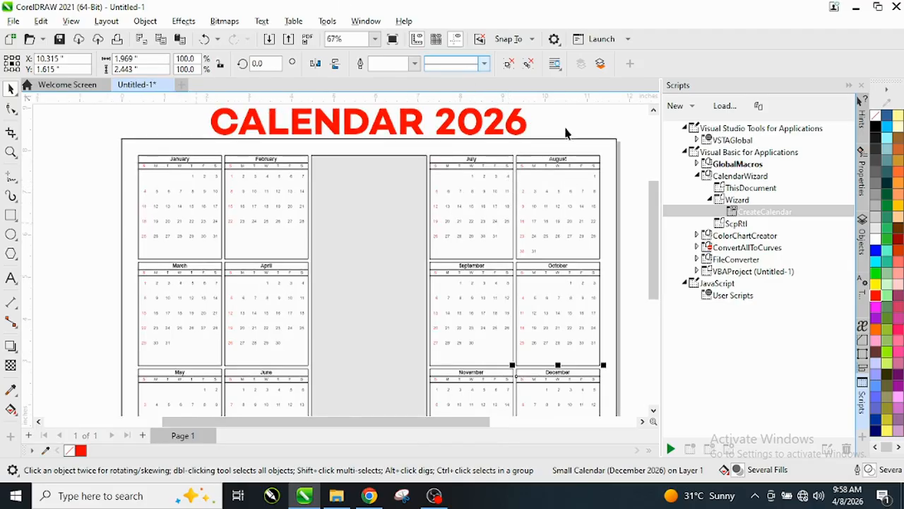
{"action": "scroll", "coordinate": [565, 133], "scroll_direction": "up", "scroll_amount": 3}
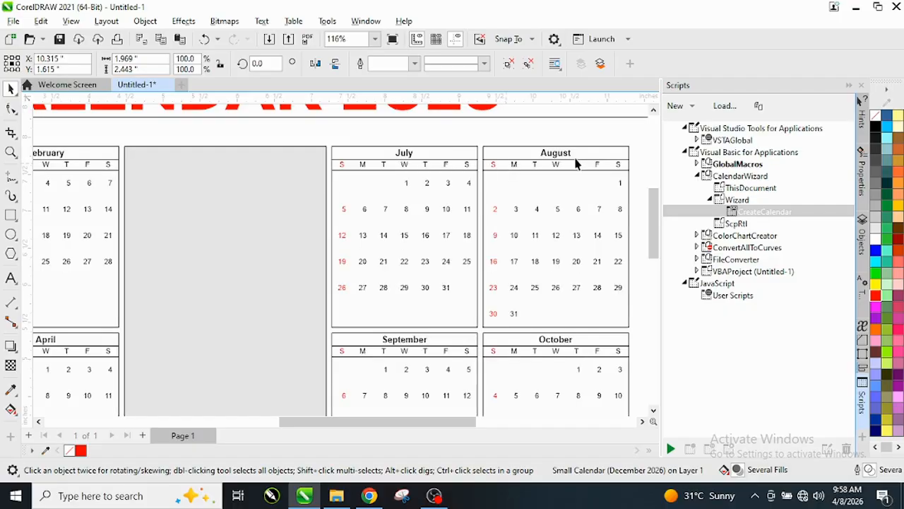
Inspect the July to December month grids beside the image area, looking closely at the September and October dates
{"action": "scroll", "coordinate": [416, 212], "scroll_direction": "down", "scroll_amount": 2}
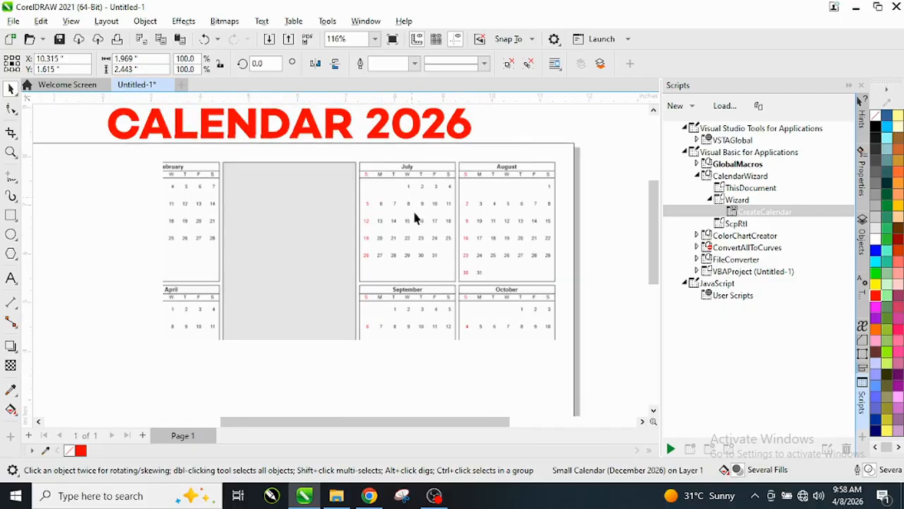
{"action": "scroll", "coordinate": [485, 374], "scroll_direction": "down", "scroll_amount": 2}
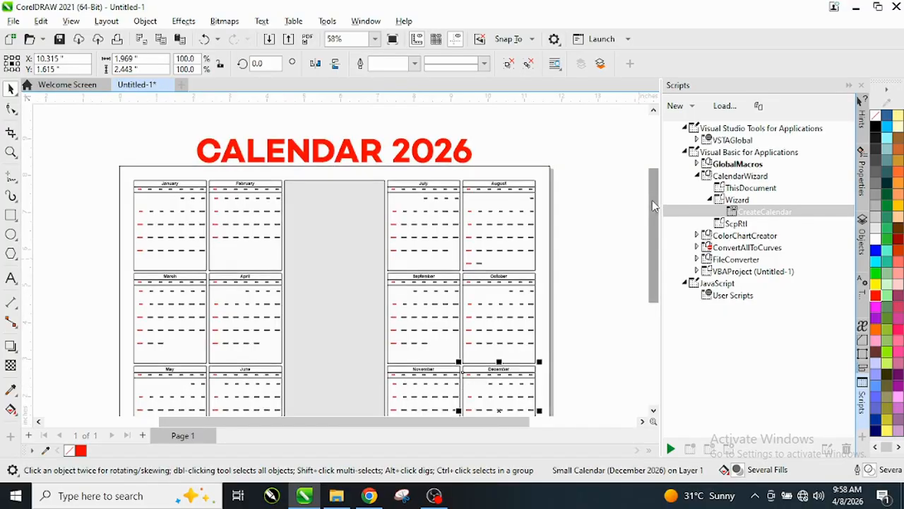
{"action": "scroll", "coordinate": [654, 198], "scroll_direction": "down", "scroll_amount": 2}
{"action": "scroll", "coordinate": [483, 356], "scroll_direction": "up", "scroll_amount": 1}
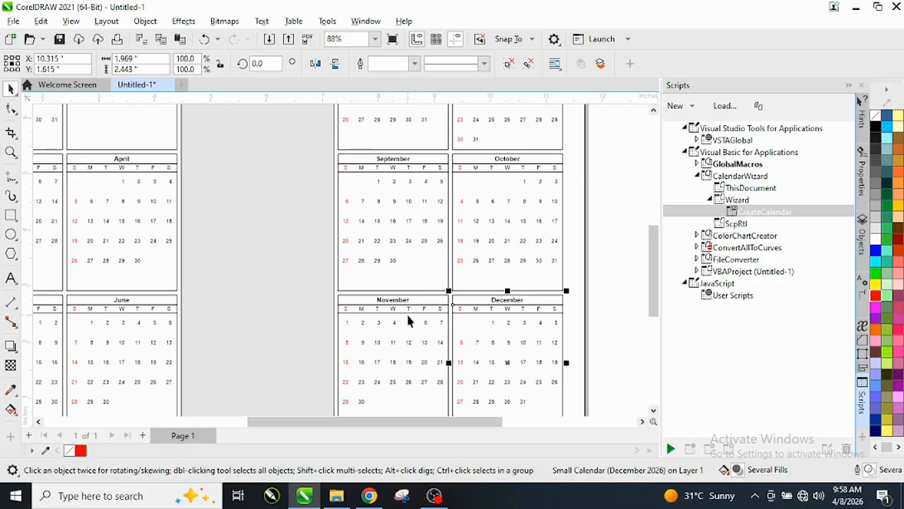
{"action": "scroll", "coordinate": [432, 311], "scroll_direction": "down", "scroll_amount": 2}
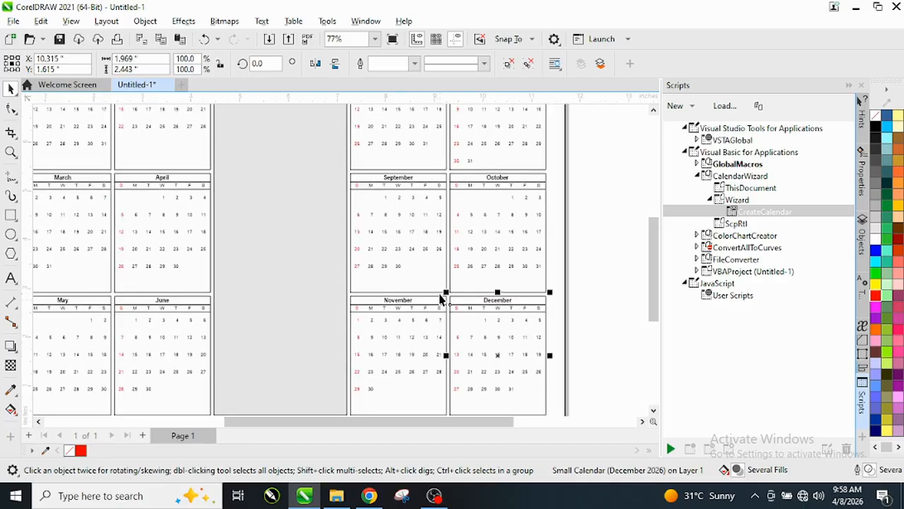
{"action": "scroll", "coordinate": [446, 270], "scroll_direction": "up", "scroll_amount": 1}
{"action": "scroll", "coordinate": [484, 172], "scroll_direction": "up", "scroll_amount": 1}
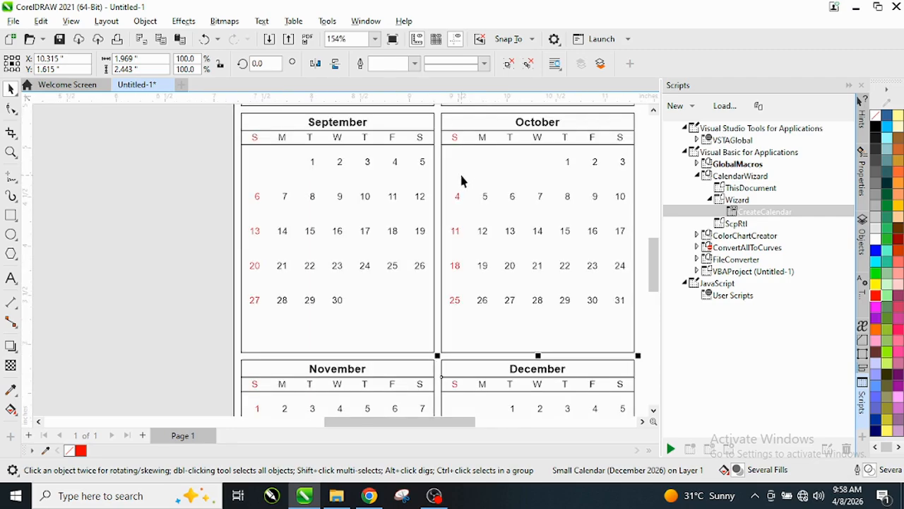
{"action": "scroll", "coordinate": [415, 164], "scroll_direction": "up", "scroll_amount": 1}
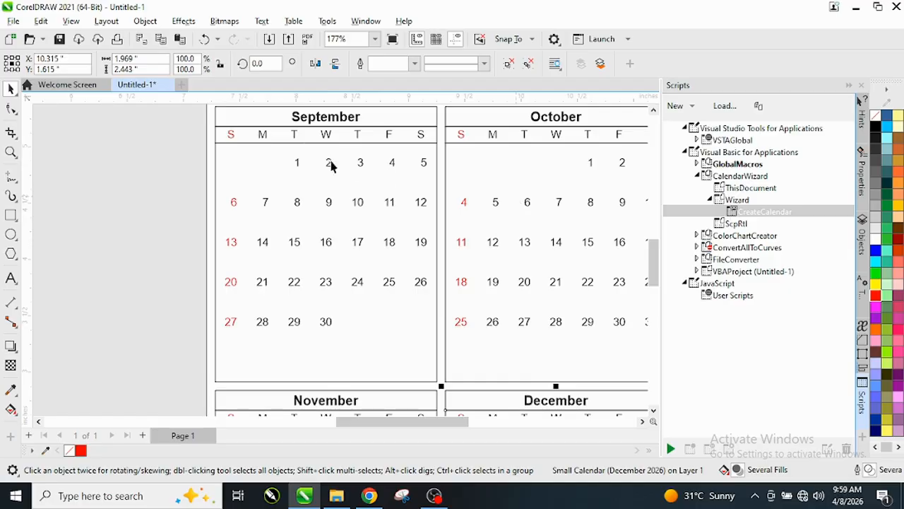
Frame the whole calendar page with its CALENDAR 2026 title to review the complete 4x3 layout
{"action": "scroll", "coordinate": [331, 165], "scroll_direction": "down", "scroll_amount": 4}
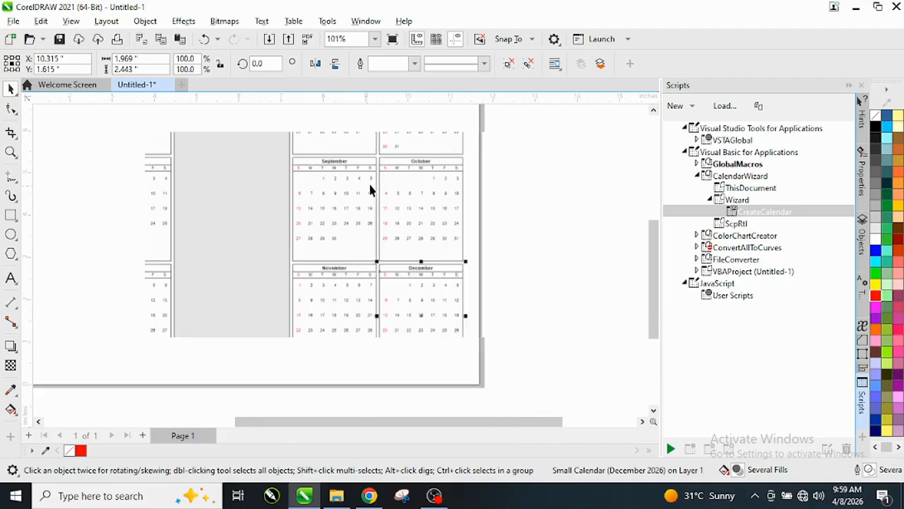
{"action": "scroll", "coordinate": [370, 189], "scroll_direction": "down", "scroll_amount": 4}
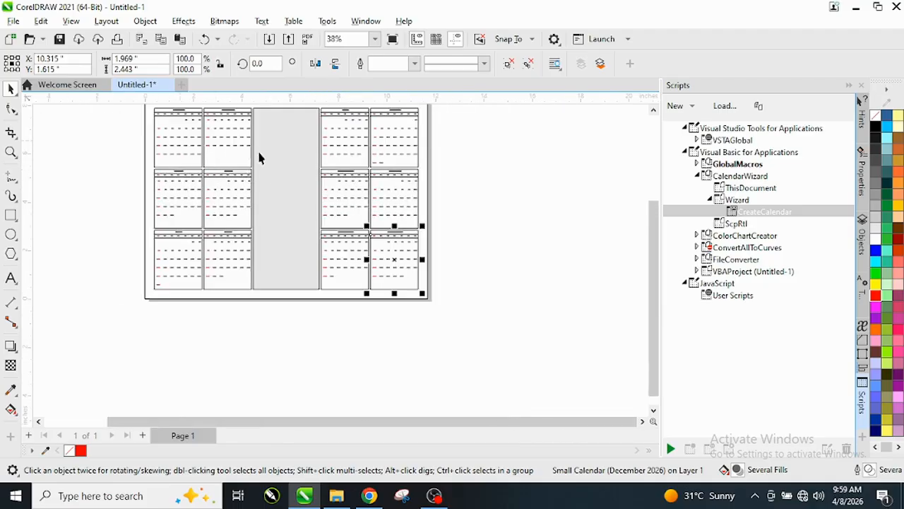
{"action": "scroll", "coordinate": [269, 160], "scroll_direction": "down", "scroll_amount": 3}
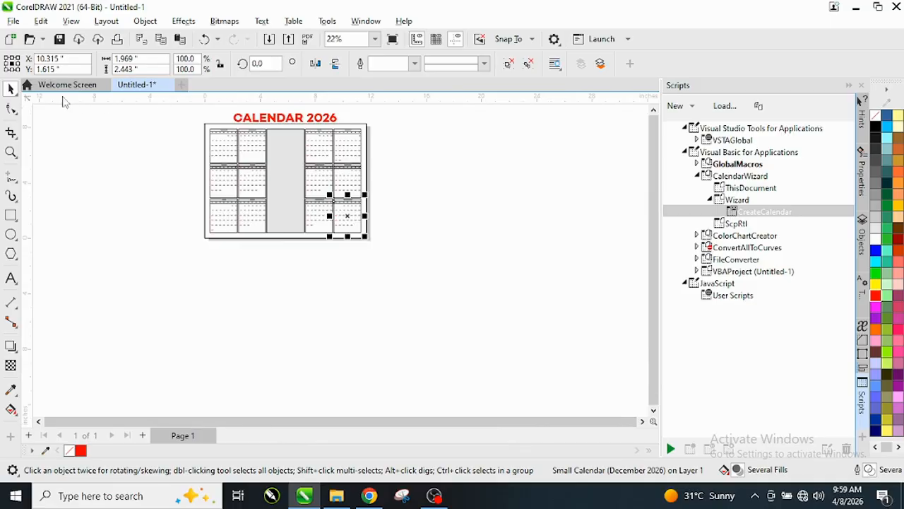
{"action": "left_click", "coordinate": [10, 152]}
{"action": "left_click_drag", "start_coordinate": [182, 111], "coordinate": [385, 253]}
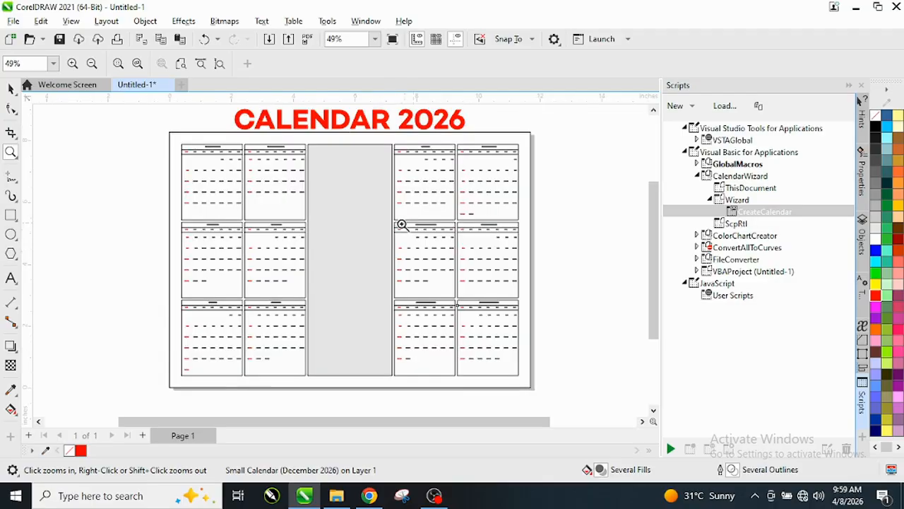